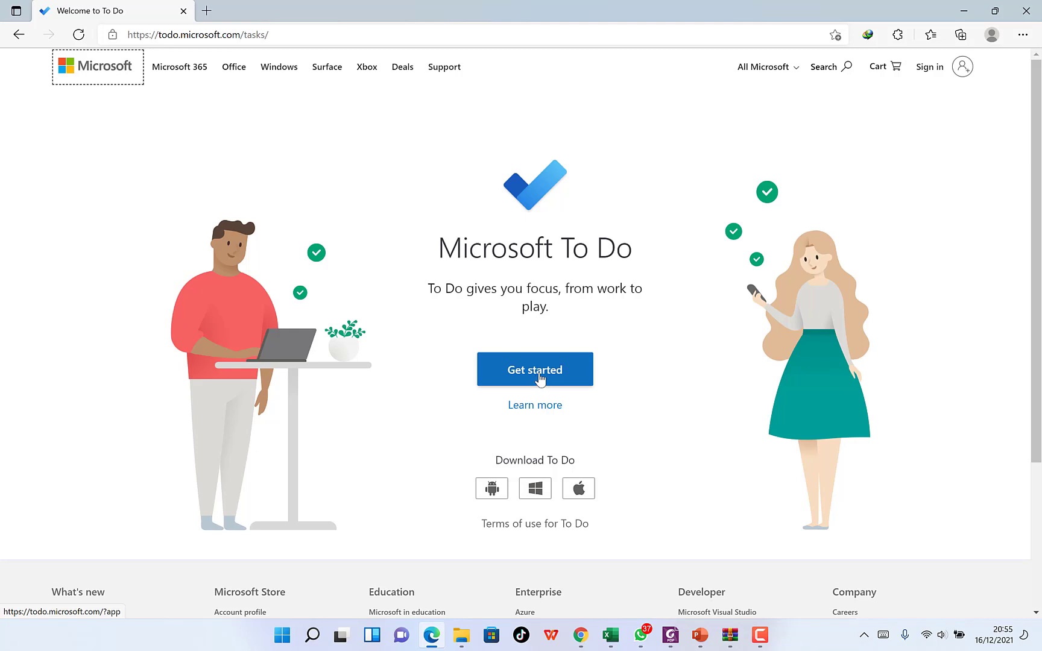
# Get started with To Do and add the tasks "Preparing my speech", "Writing journal" and "Buying groceries" to My Day.
pyautogui.click(551, 377)
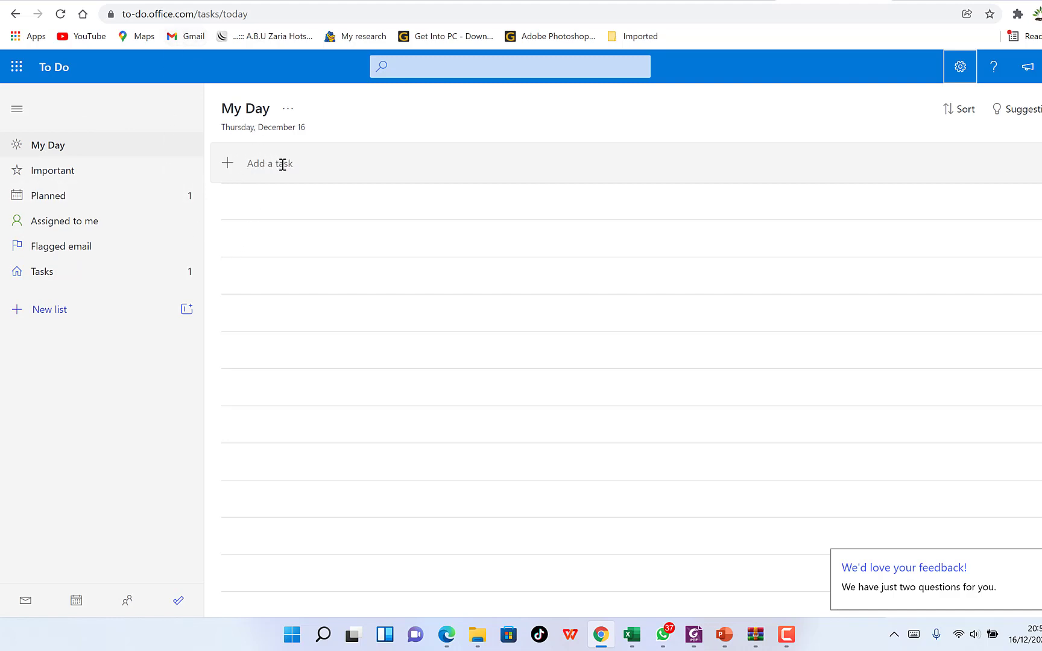
pyautogui.click(256, 165)
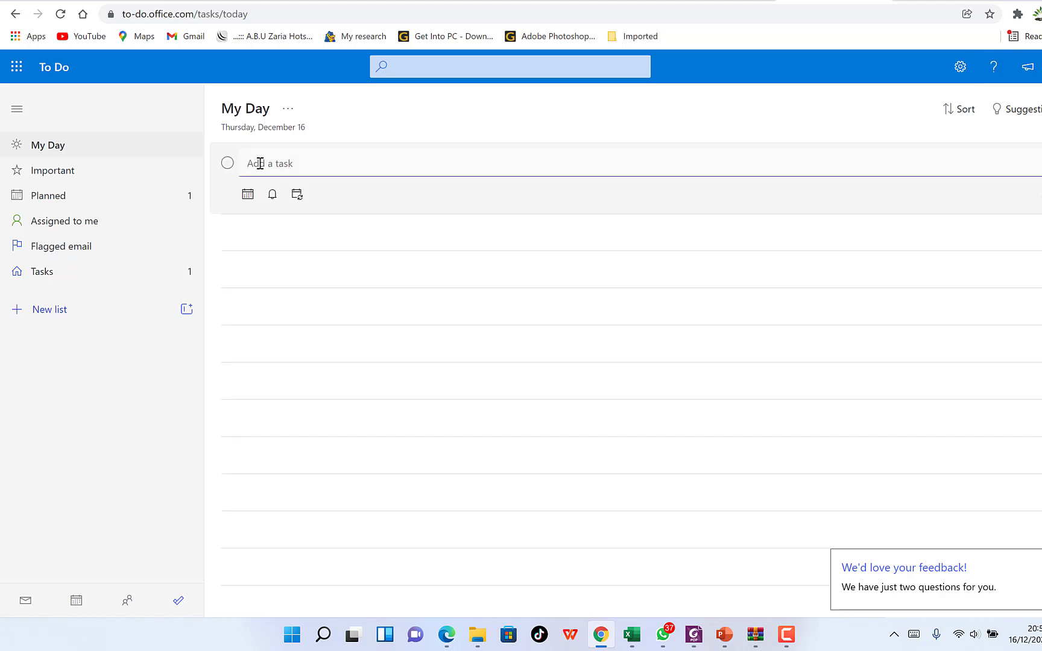
pyautogui.write('Preparing my speech')
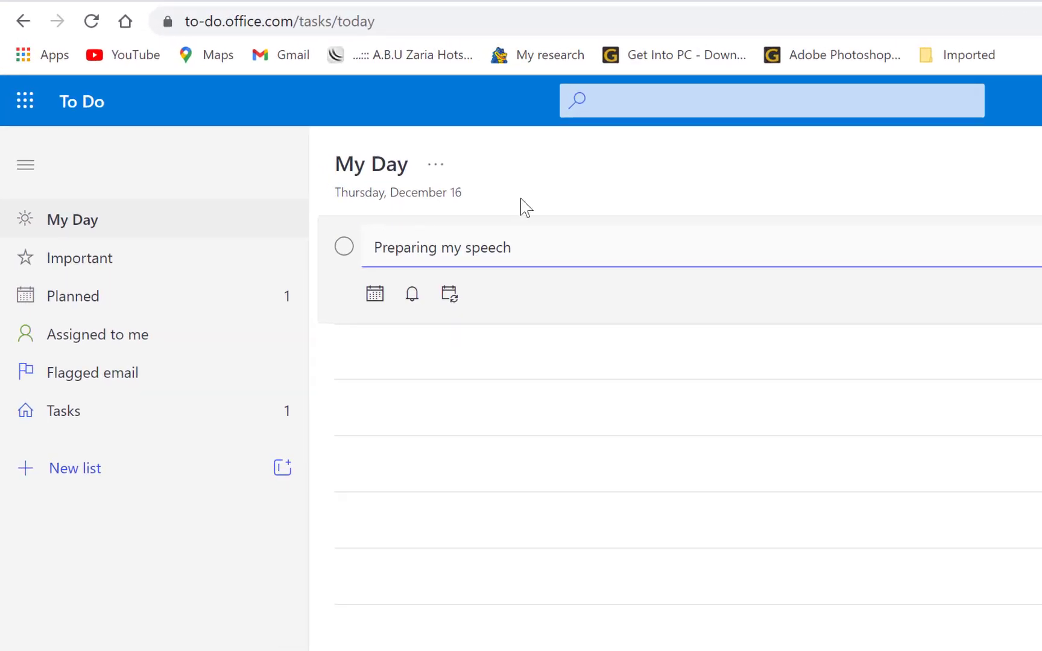
pyautogui.press('Return')
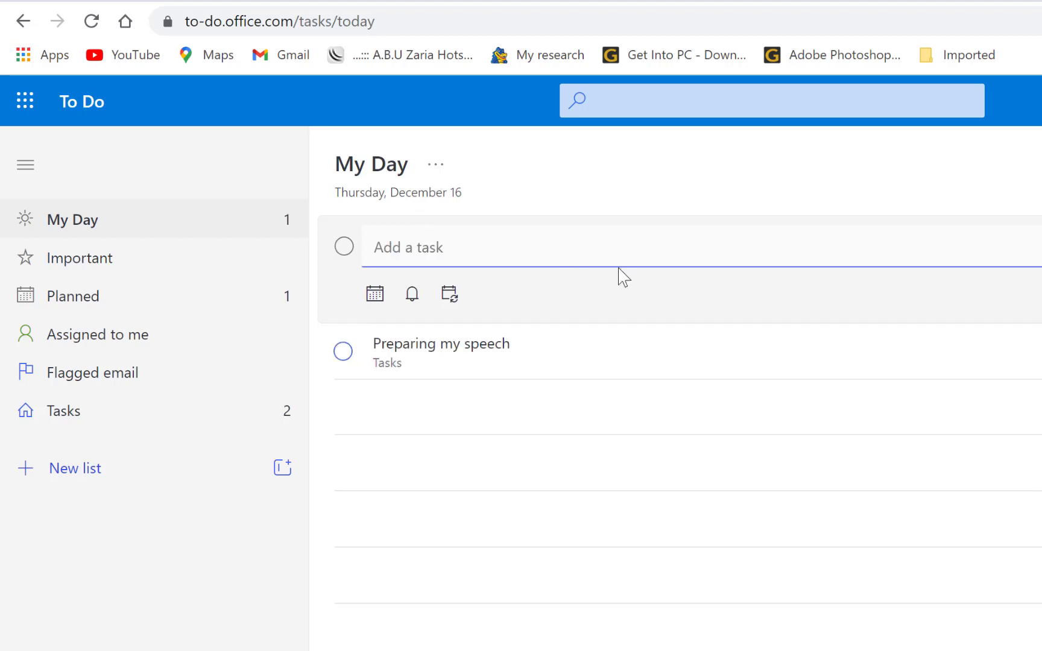
pyautogui.write('Writing journal')
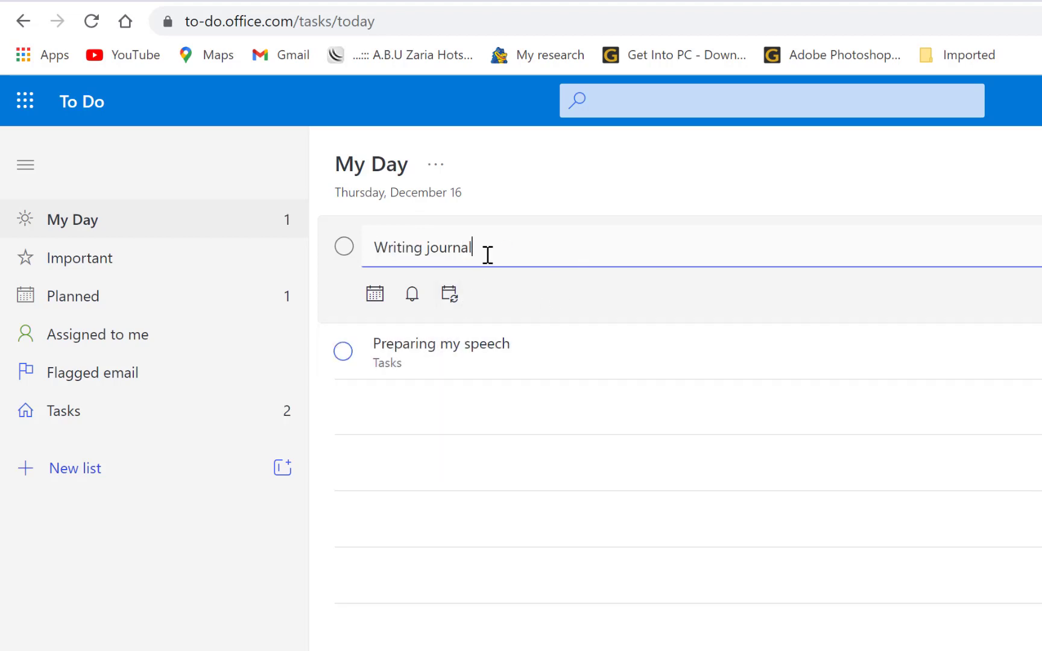
pyautogui.press('Return')
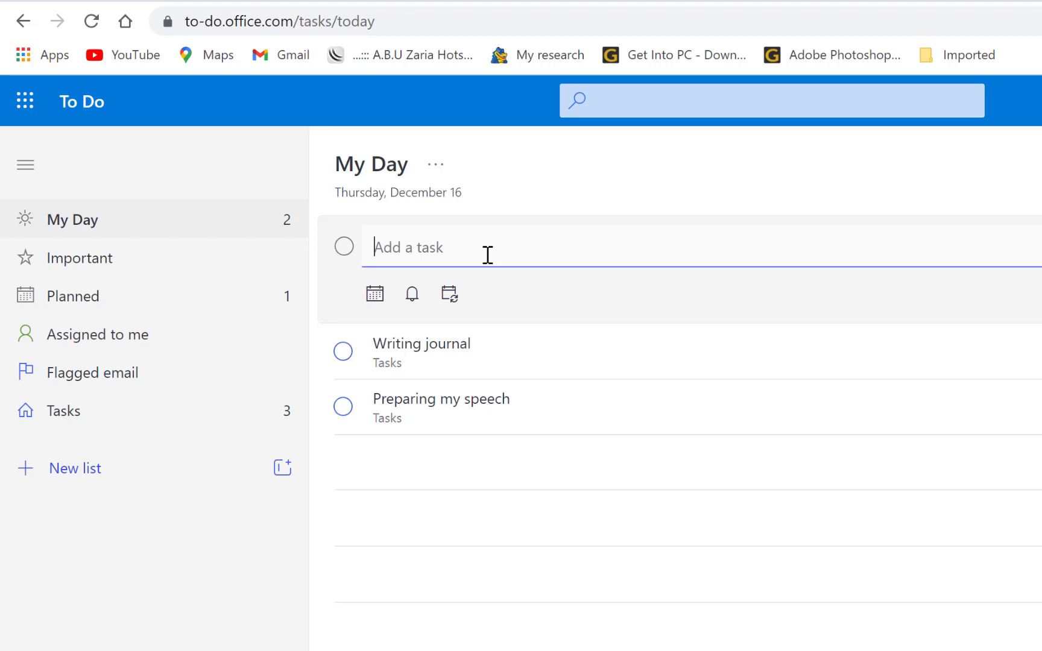
pyautogui.write('Buying ')
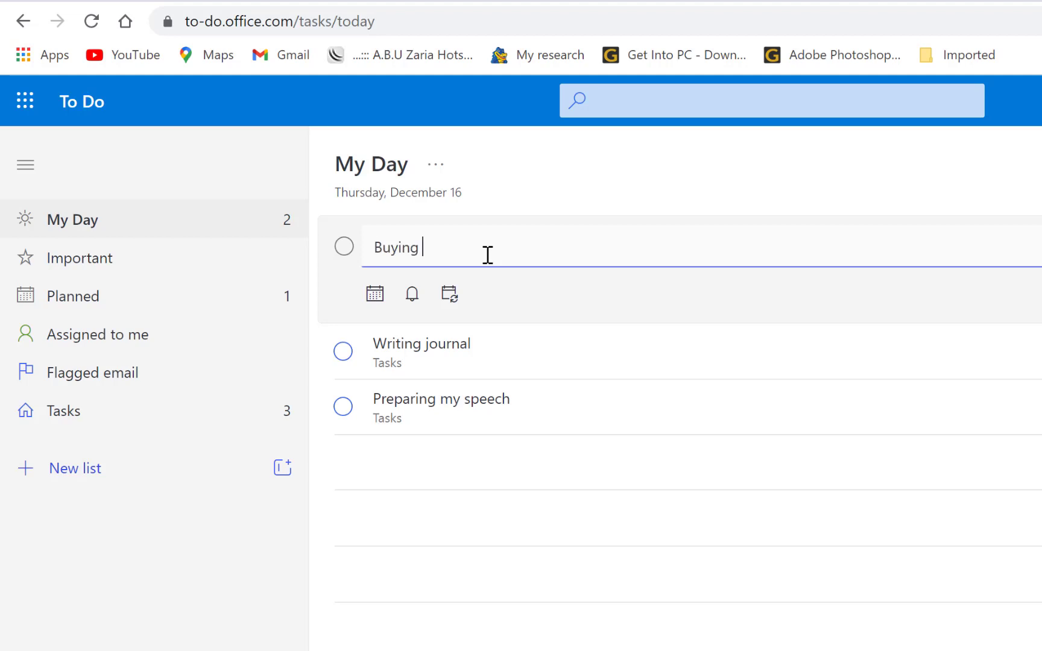
pyautogui.write('groceries')
pyautogui.press('Return')
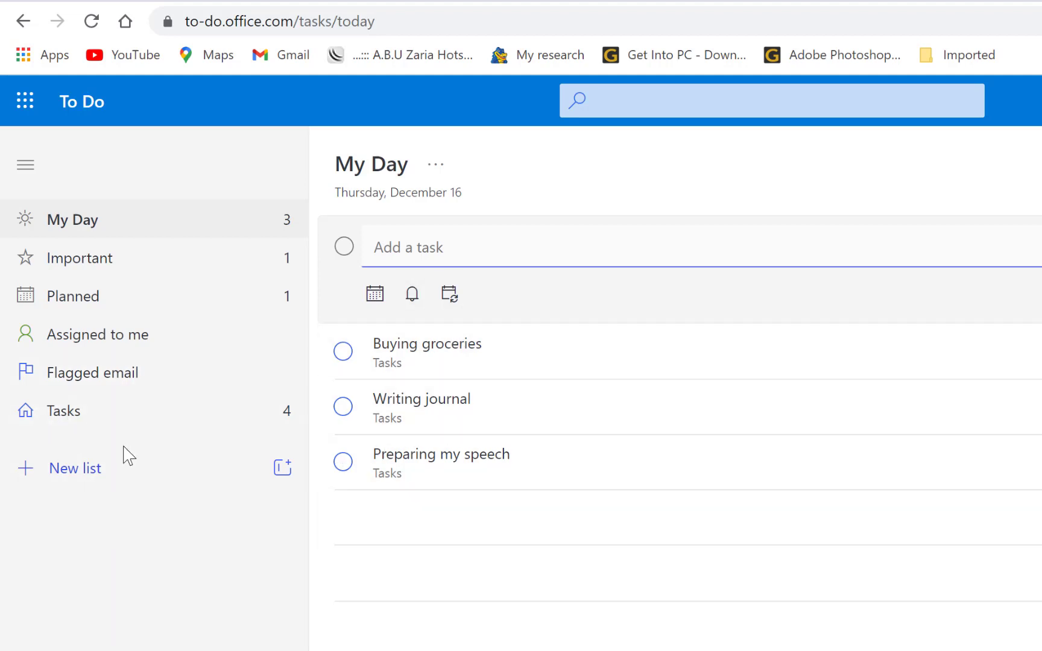
# Create three new lists named Work, Education and Family.
pyautogui.click(48, 470)
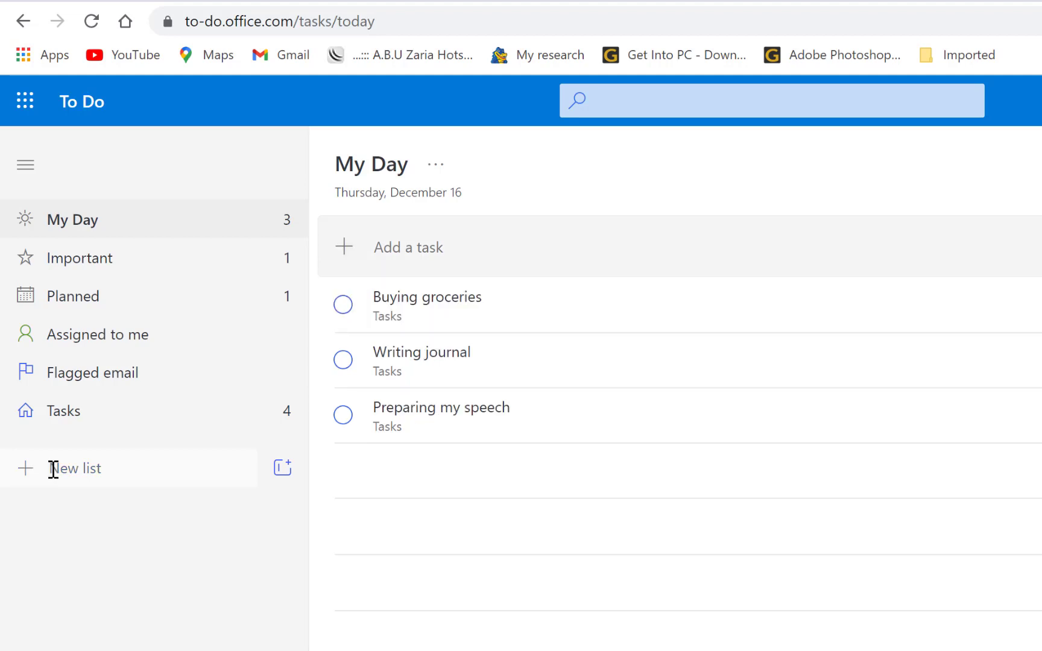
pyautogui.write('Work')
pyautogui.press('Return')
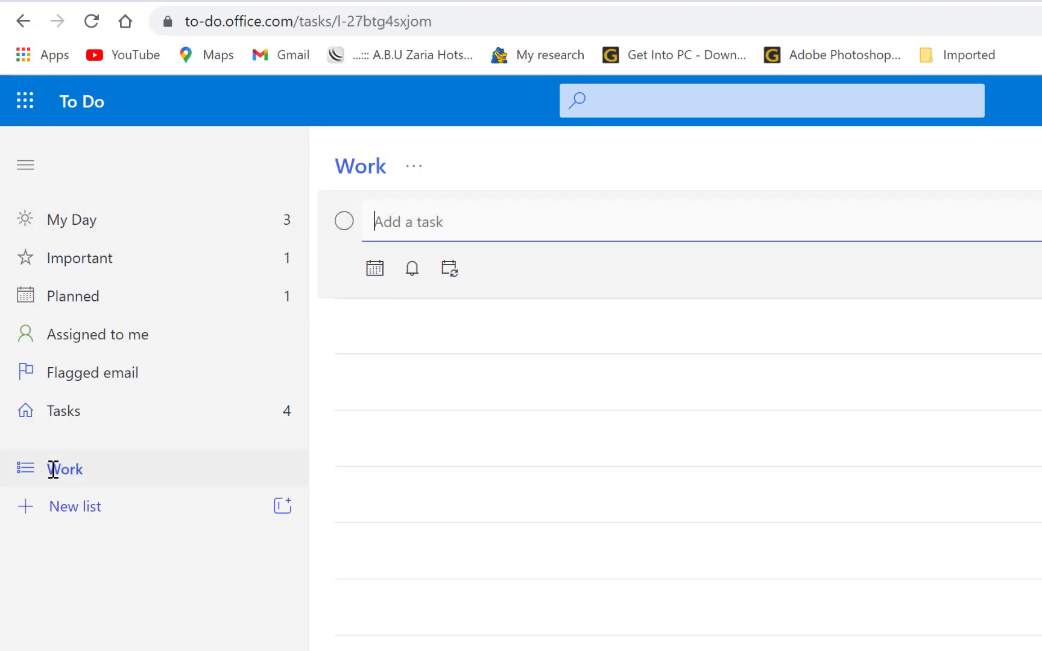
pyautogui.click(70, 505)
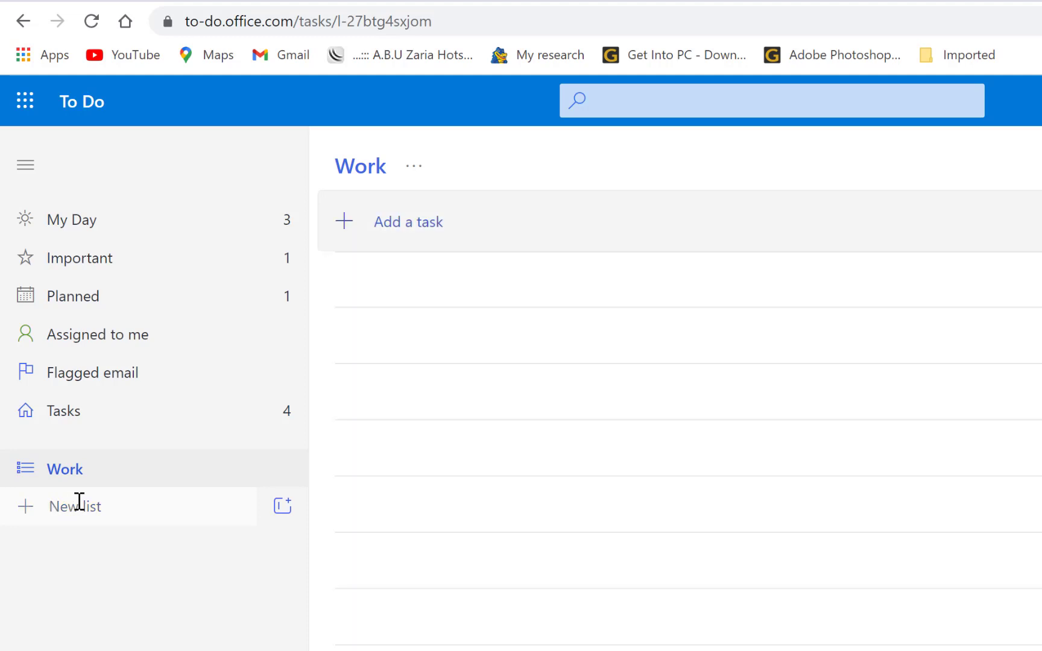
pyautogui.write('Education')
pyautogui.press('Return')
pyautogui.click(93, 546)
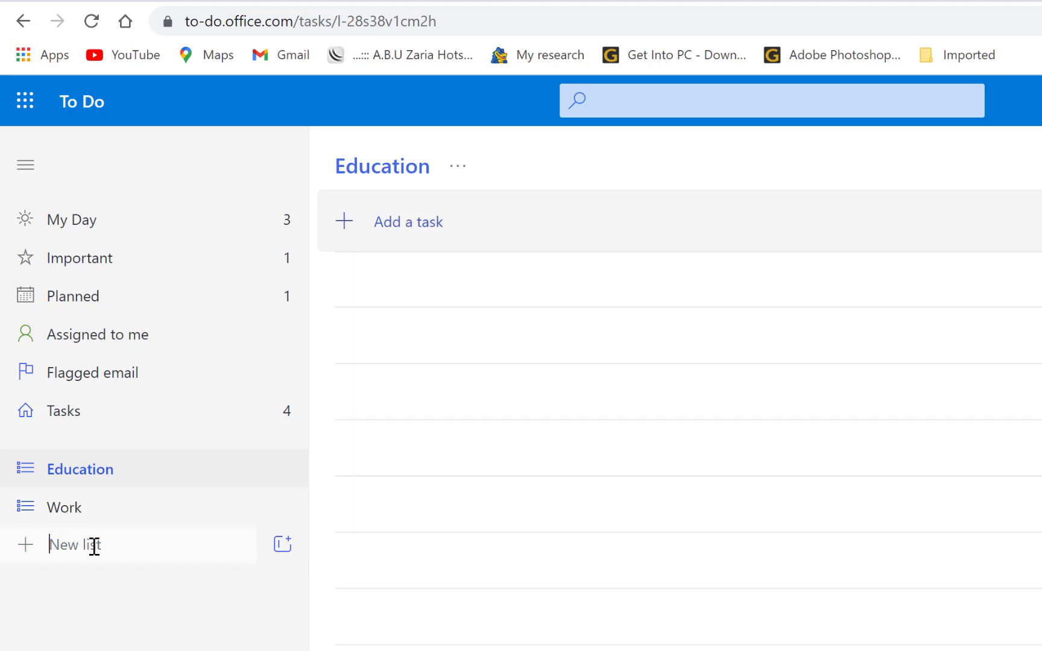
pyautogui.write('Family')
pyautogui.press('Return')
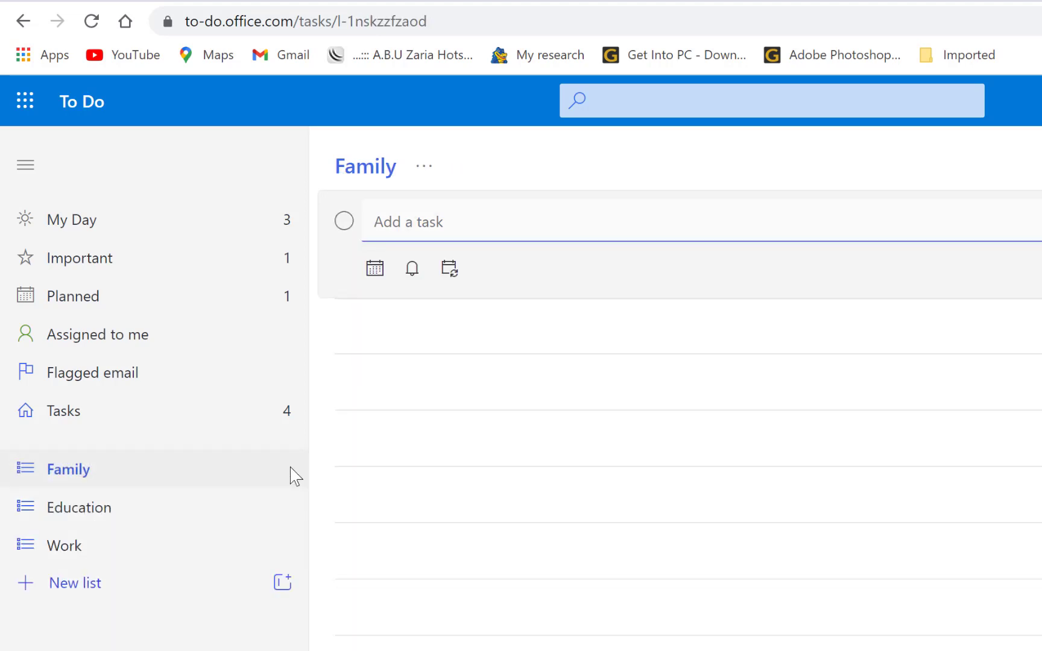
# Move "Buying groceries" from Tasks to the Family list, and "Preparing my speech" and "Writing journal" to the Education list.
pyautogui.click(114, 420)
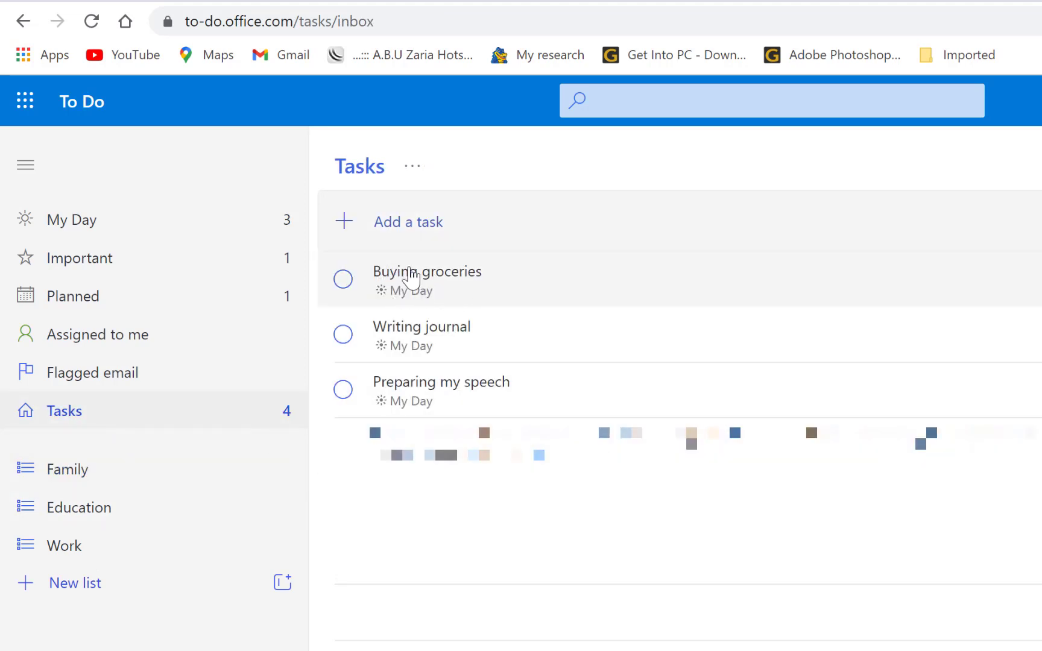
pyautogui.moveTo(407, 272); pyautogui.dragTo(123, 469)
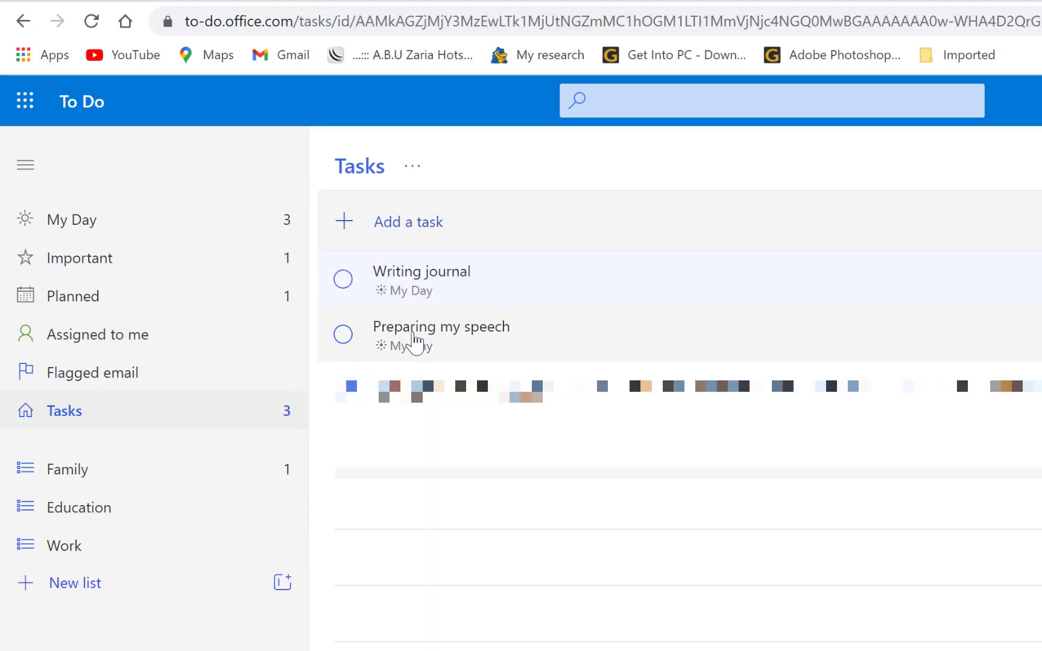
pyautogui.moveTo(421, 342); pyautogui.dragTo(73, 516)
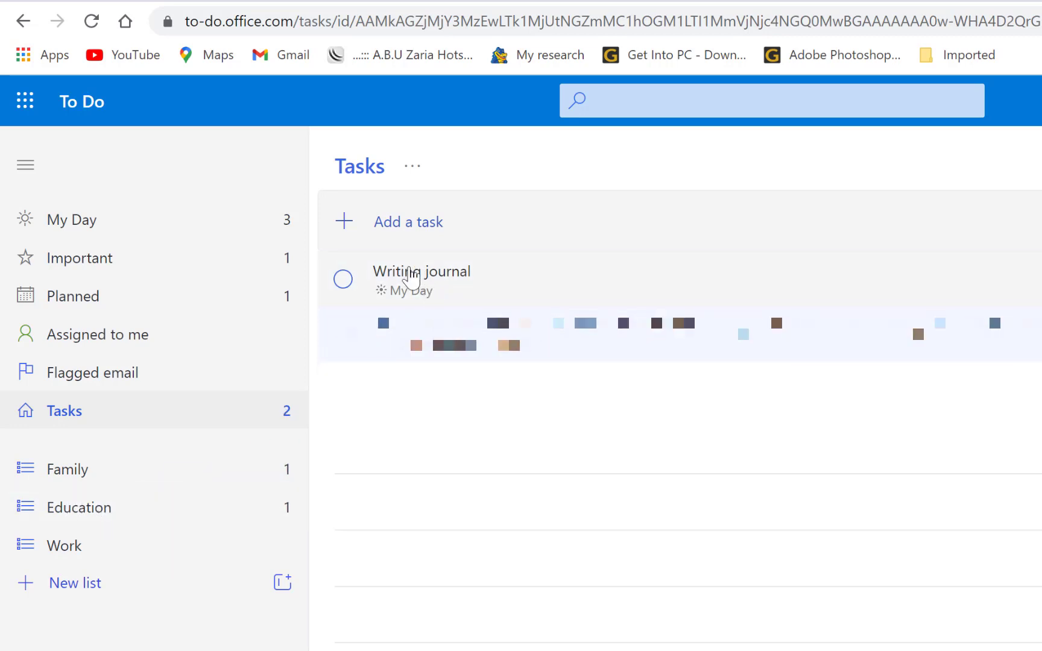
pyautogui.moveTo(410, 278); pyautogui.dragTo(195, 502)
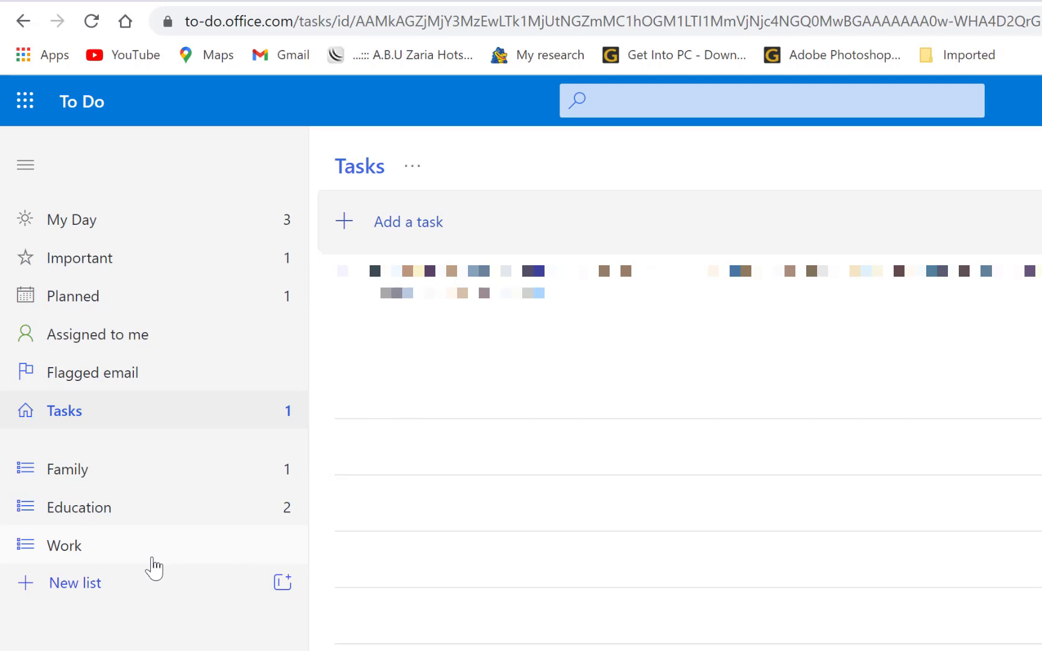
# Add the tasks "Marking question papers", "Supervision" and "field work" to the Work list.
pyautogui.click(142, 556)
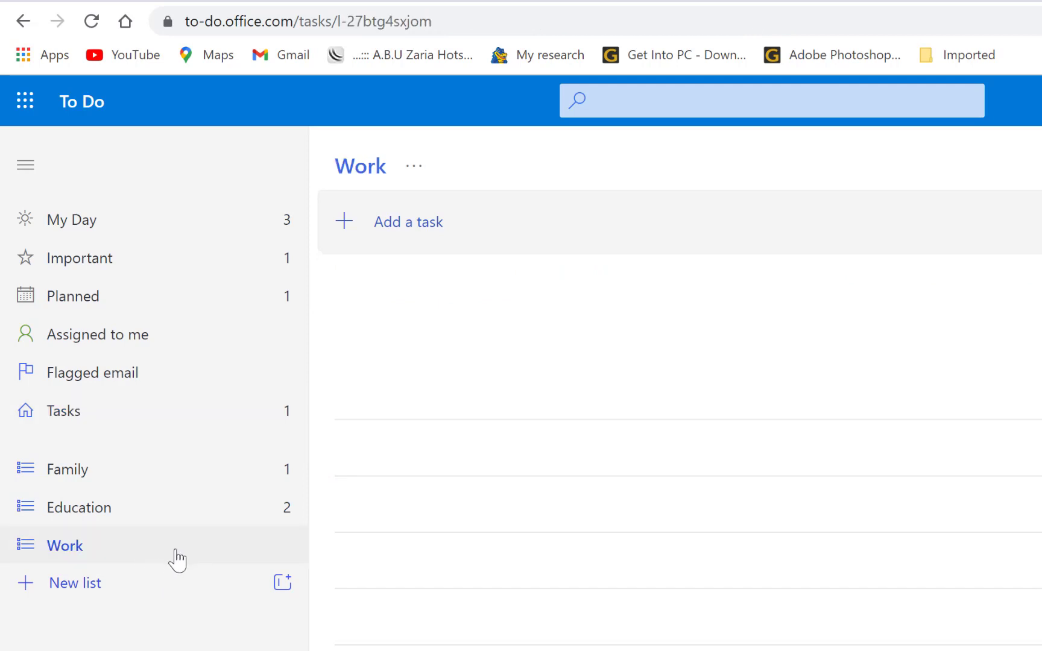
pyautogui.click(389, 225)
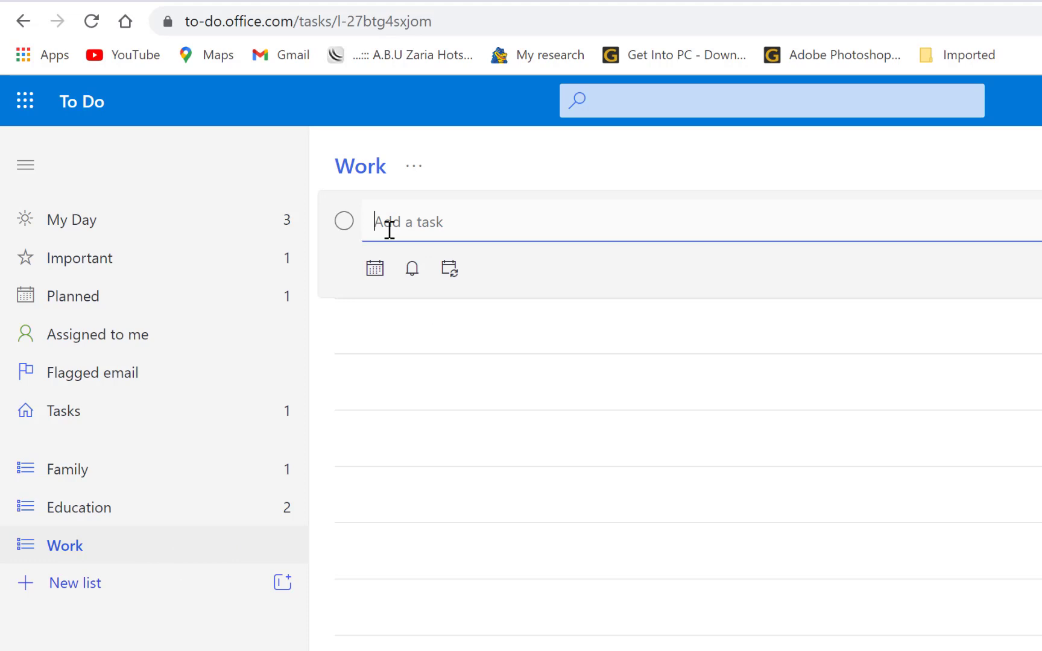
pyautogui.write('Marking question papers')
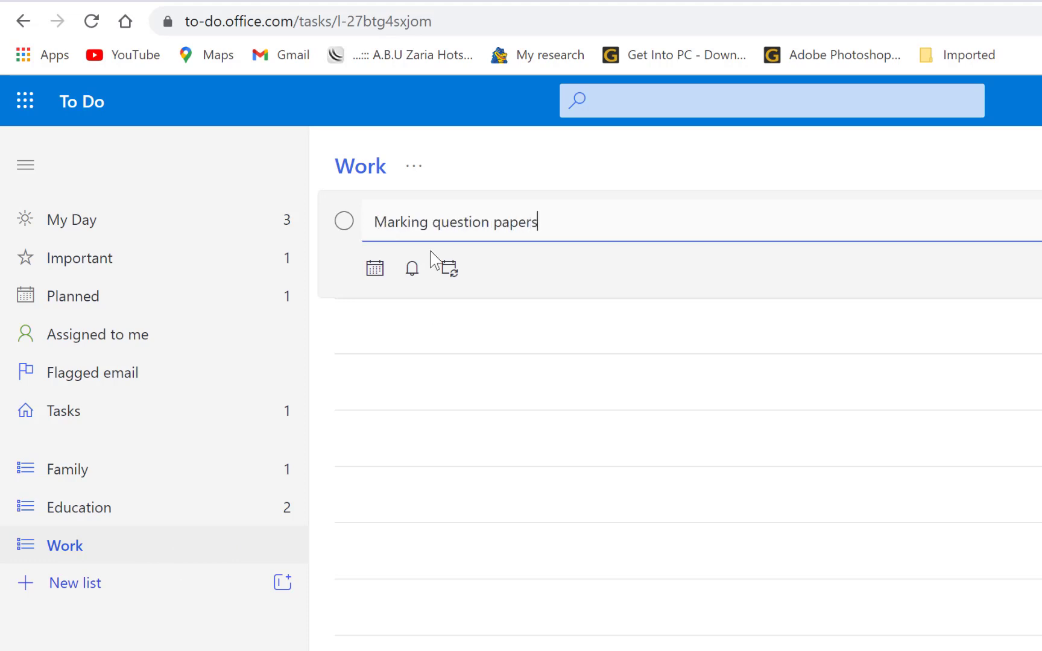
pyautogui.press('Return')
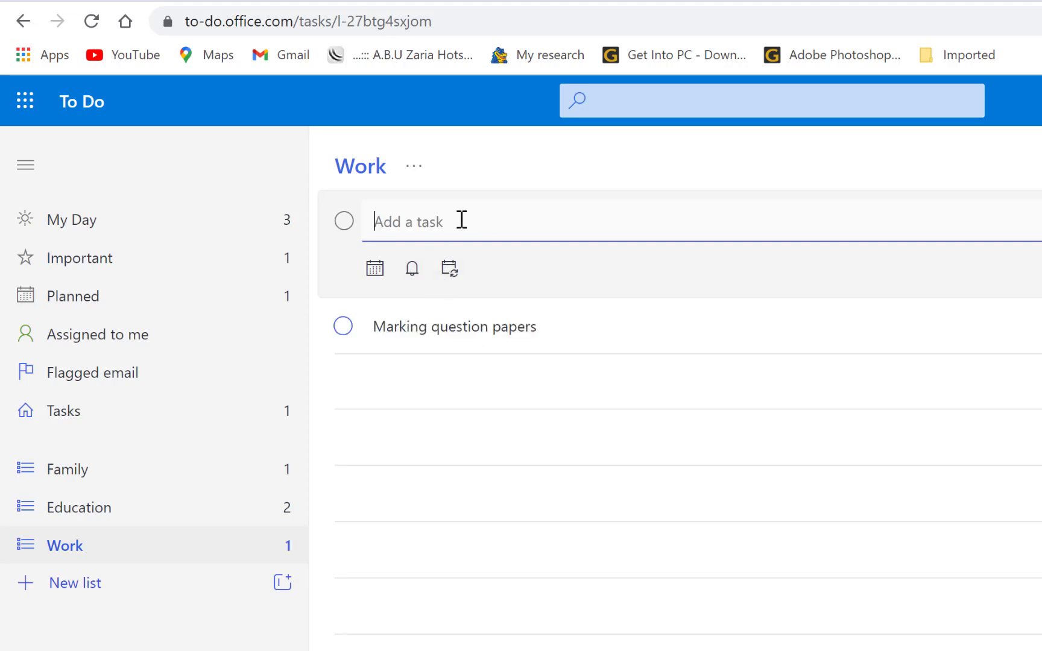
pyautogui.write('Supervision')
pyautogui.press('Return')
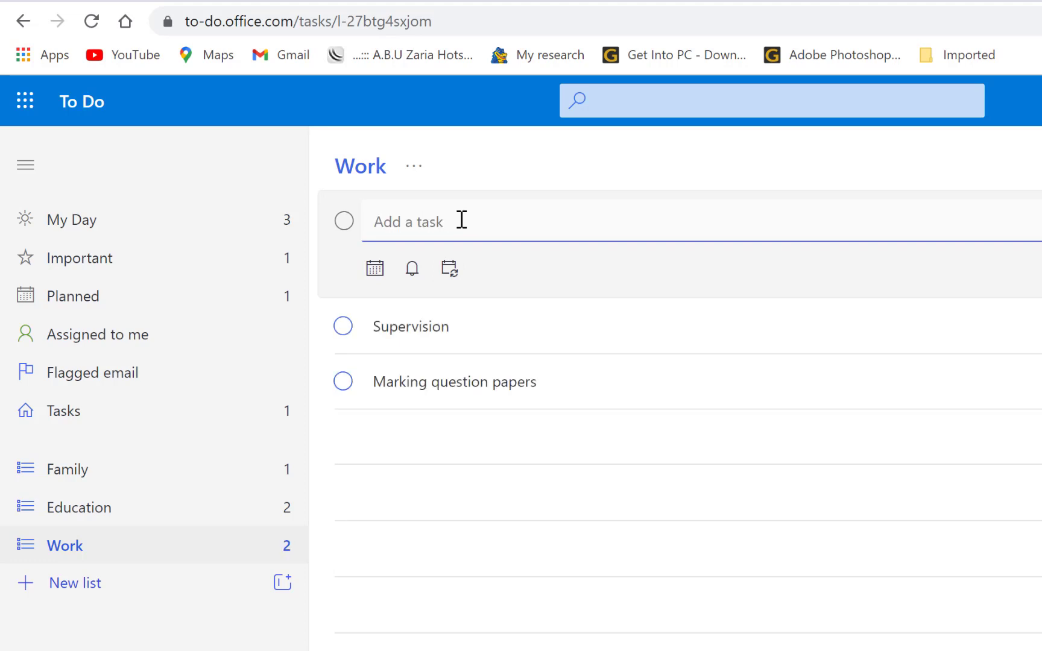
pyautogui.write('filld work')
pyautogui.press('Return')
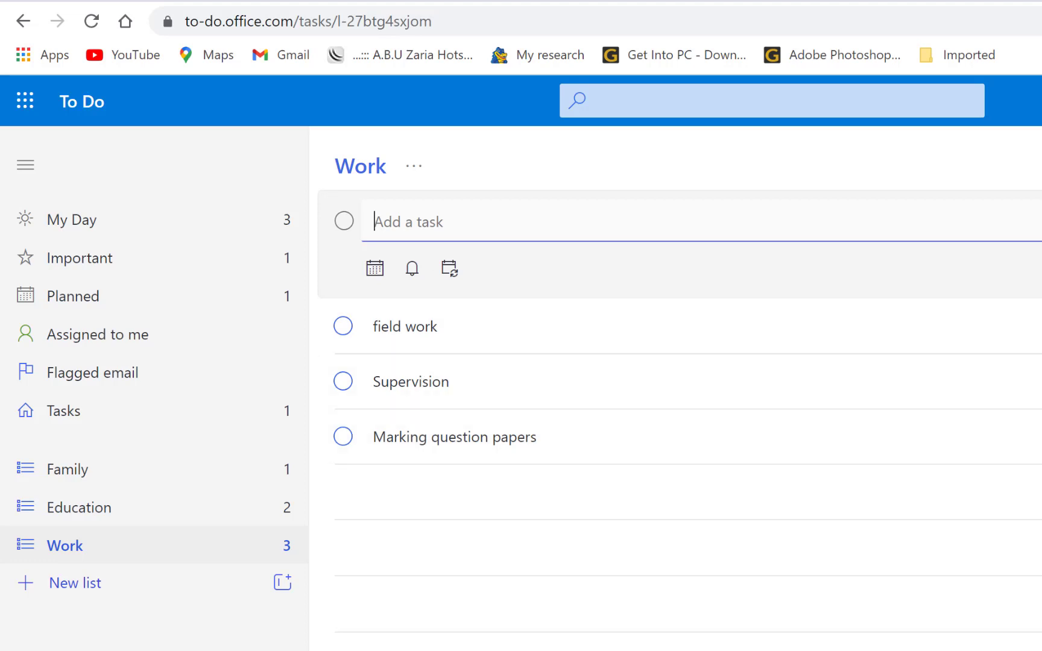
# Review the tasks in the Education, Family and Work lists.
pyautogui.click(76, 515)
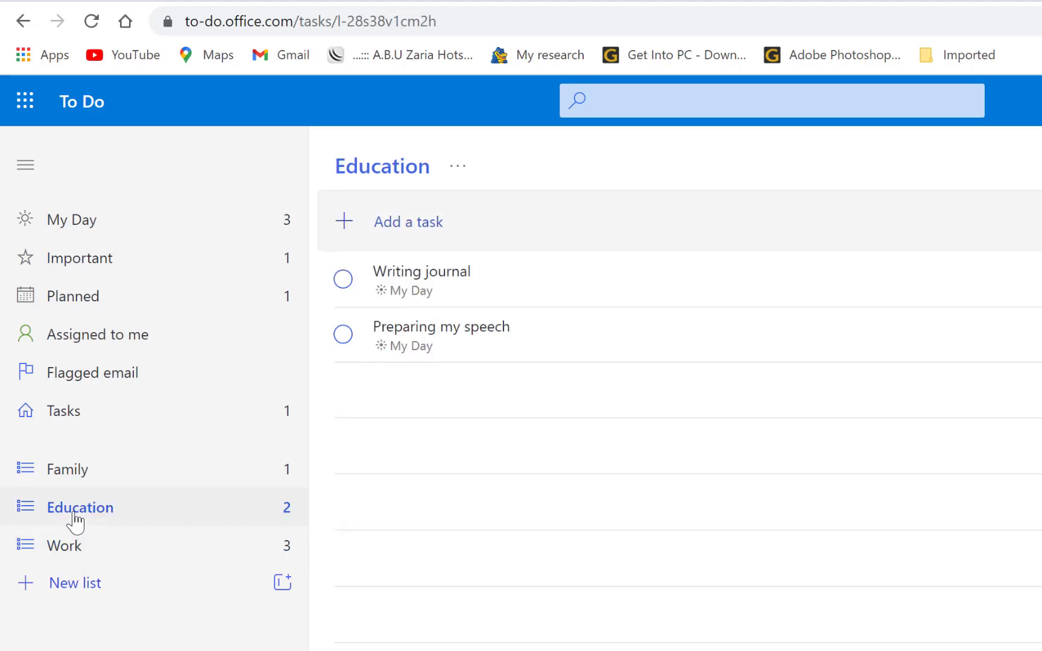
pyautogui.click(75, 473)
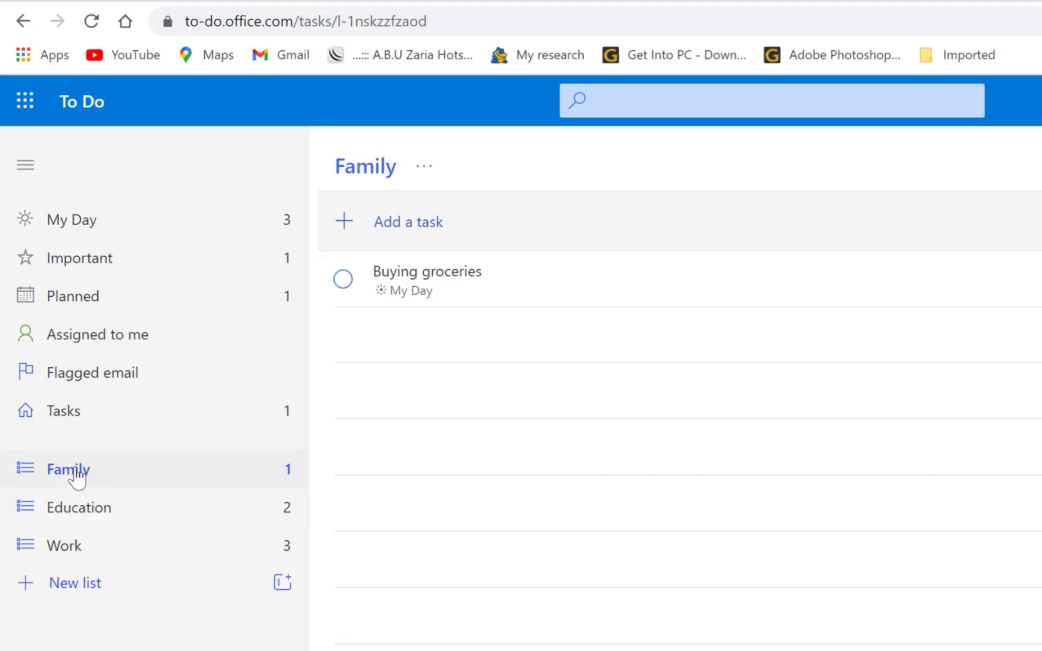
pyautogui.click(109, 555)
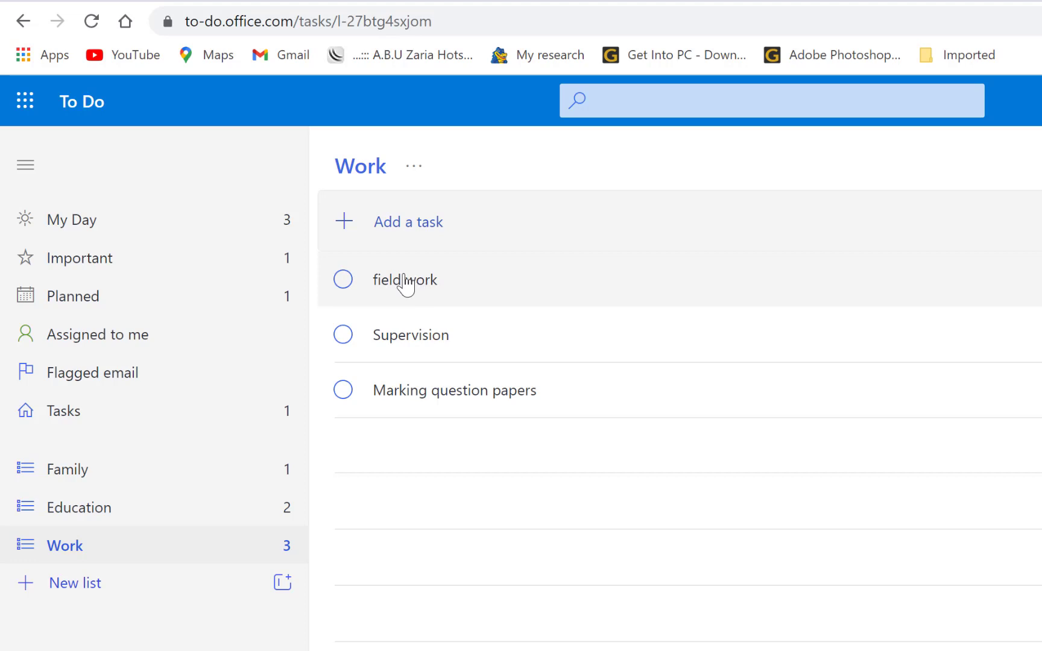
# Add the steps "Students details", "Accept payments" and "group meeting" to the "field work" task.
pyautogui.click(403, 282)
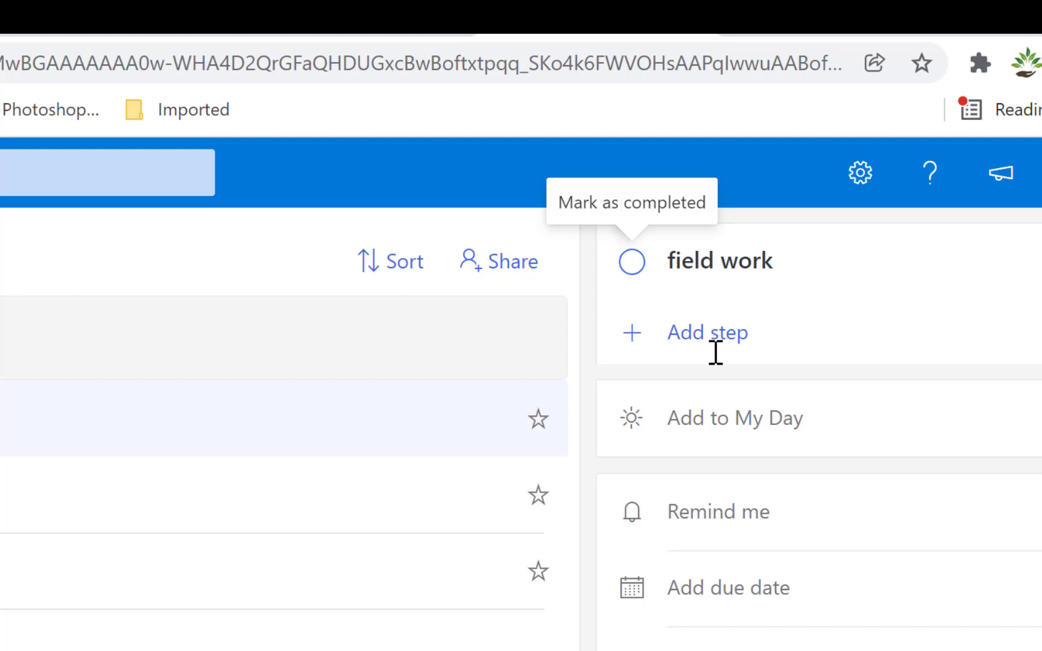
pyautogui.click(708, 334)
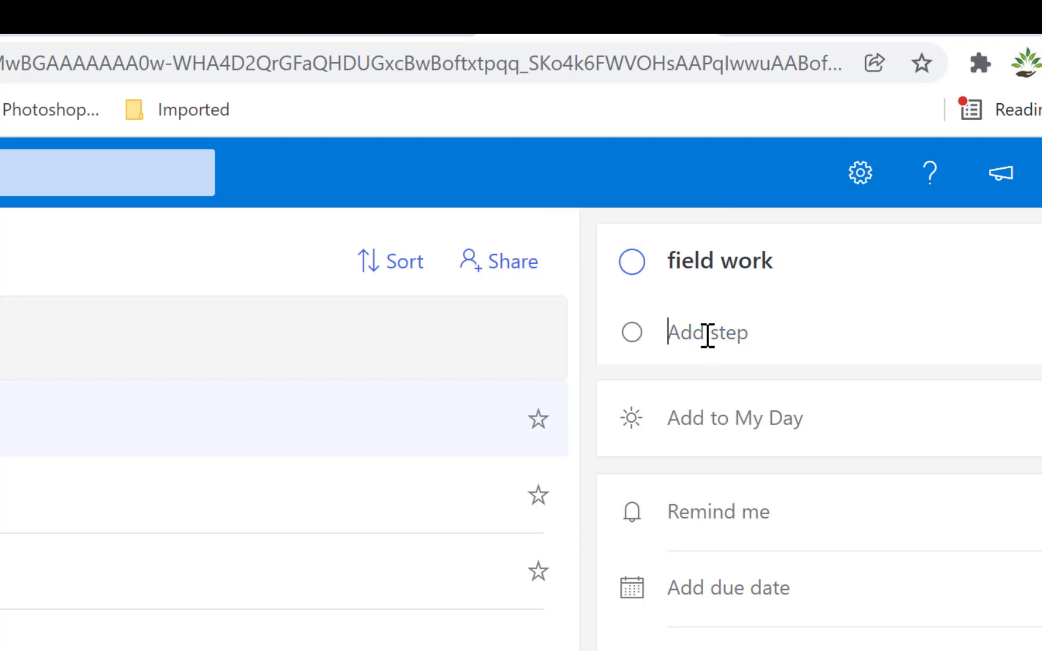
pyautogui.write('Students details')
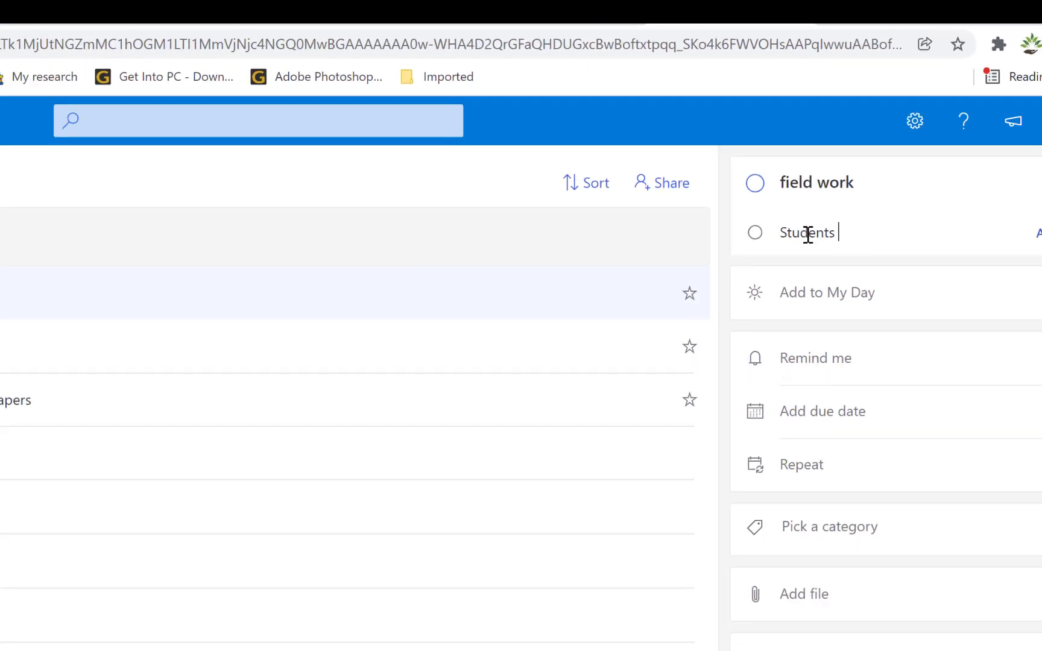
pyautogui.press('Return')
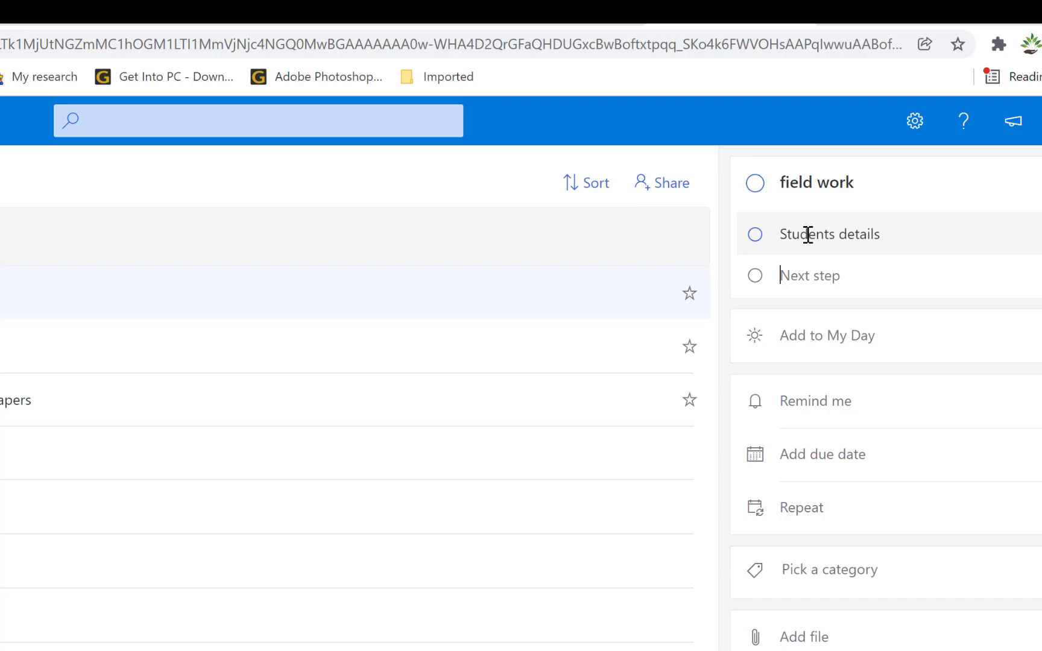
pyautogui.write('Accept pay')
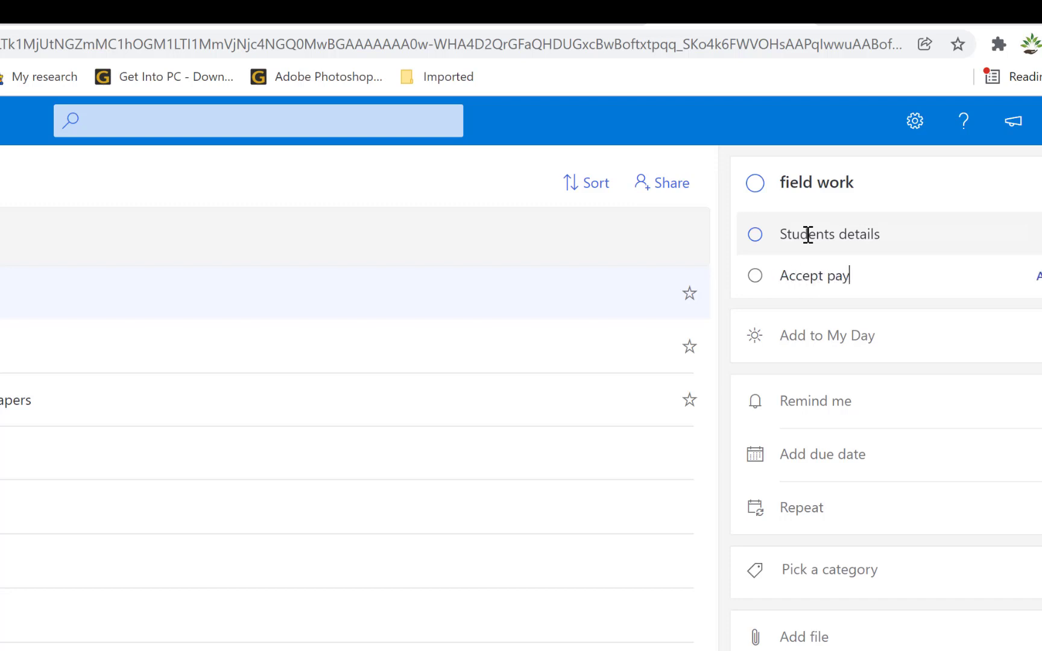
pyautogui.write('ments')
pyautogui.press('Return')
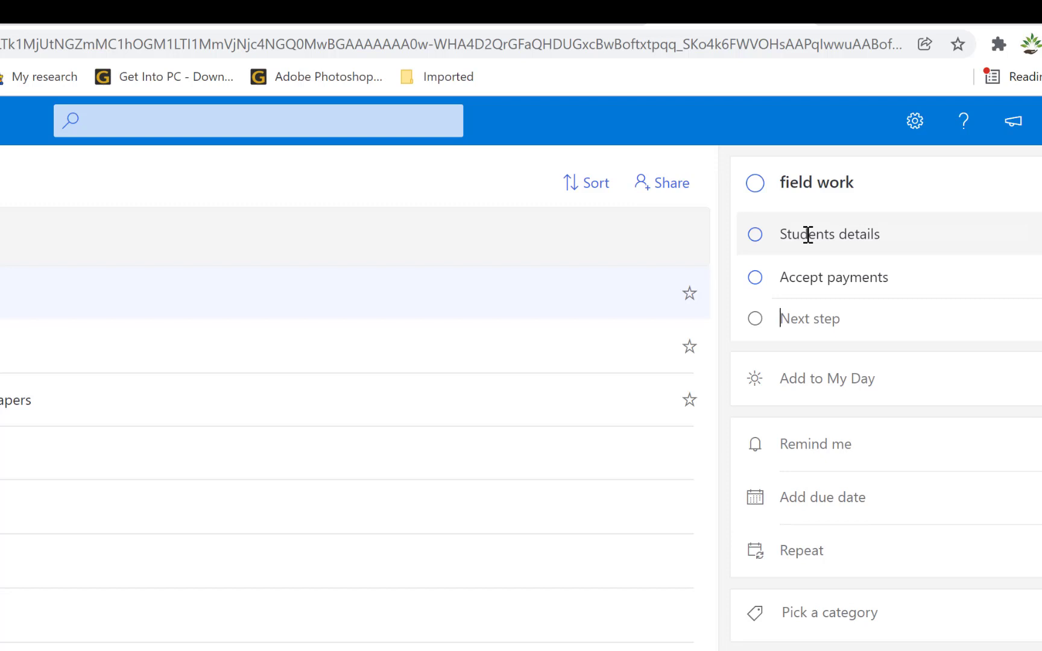
pyautogui.write('Meeting')
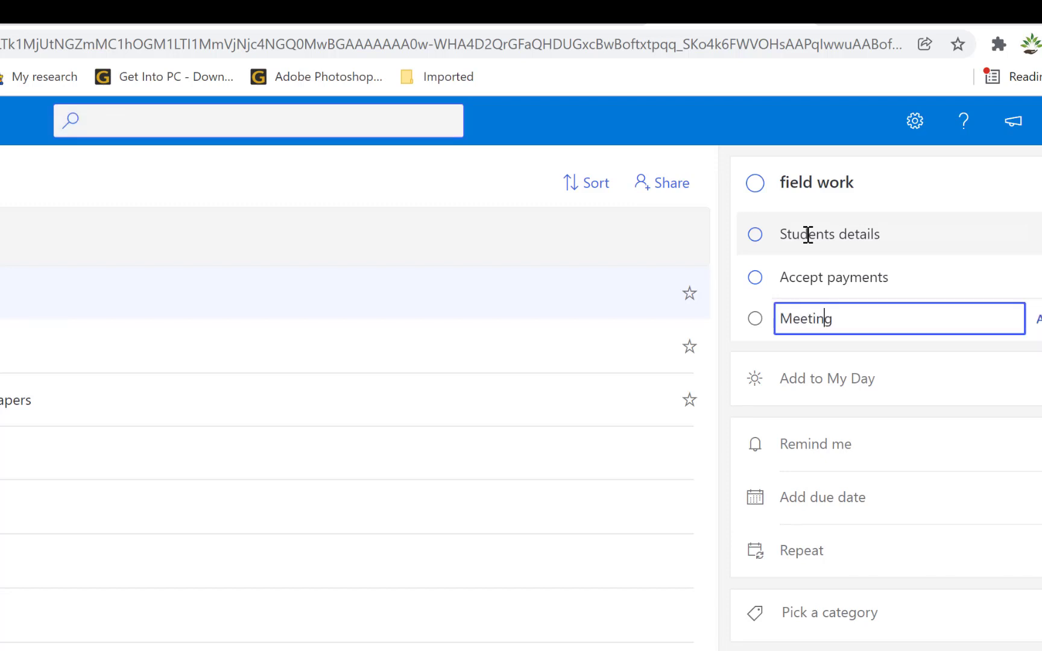
pyautogui.write('group')
pyautogui.press('Delete')
pyautogui.write('m')
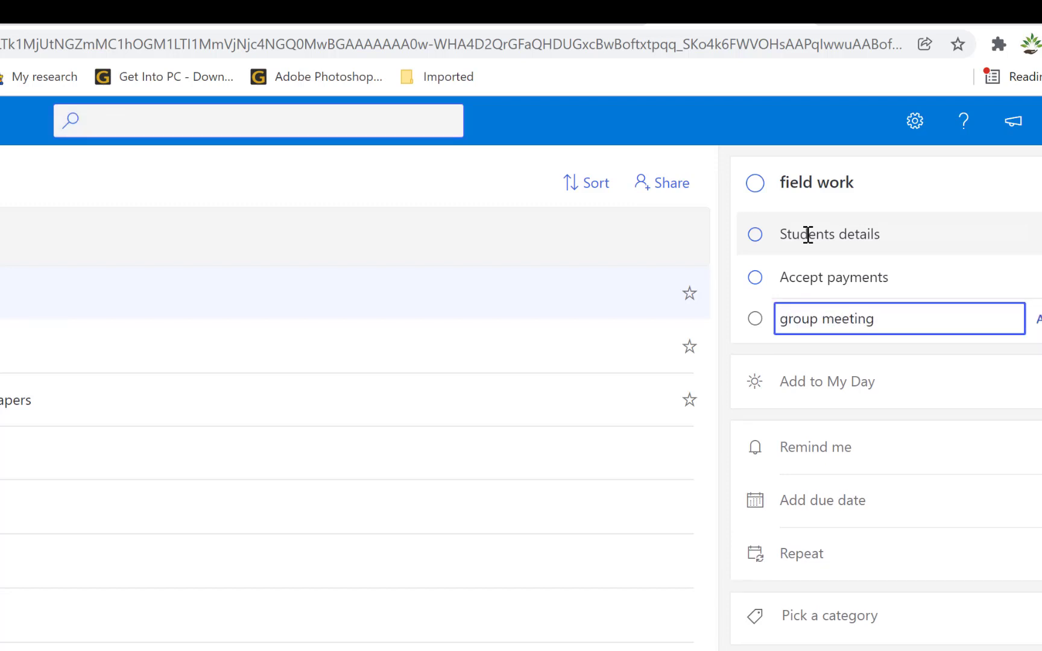
pyautogui.press('Return')
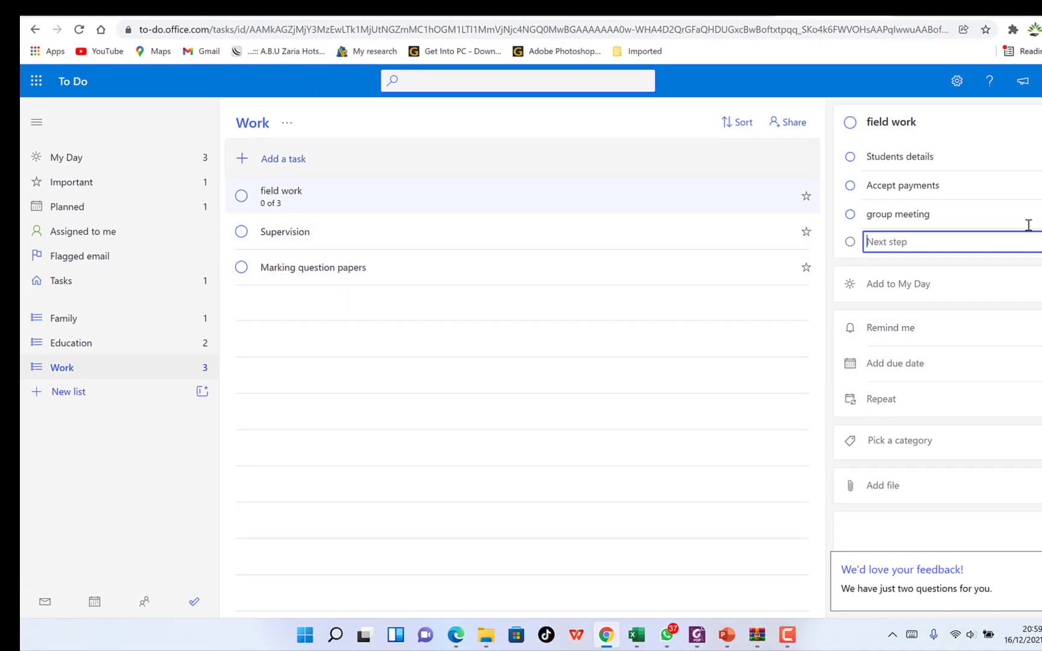
# Mark the "group meeting" step complete, add the "field work" task to My Day and view the My Day list.
pyautogui.click(916, 221)
pyautogui.click(915, 291)
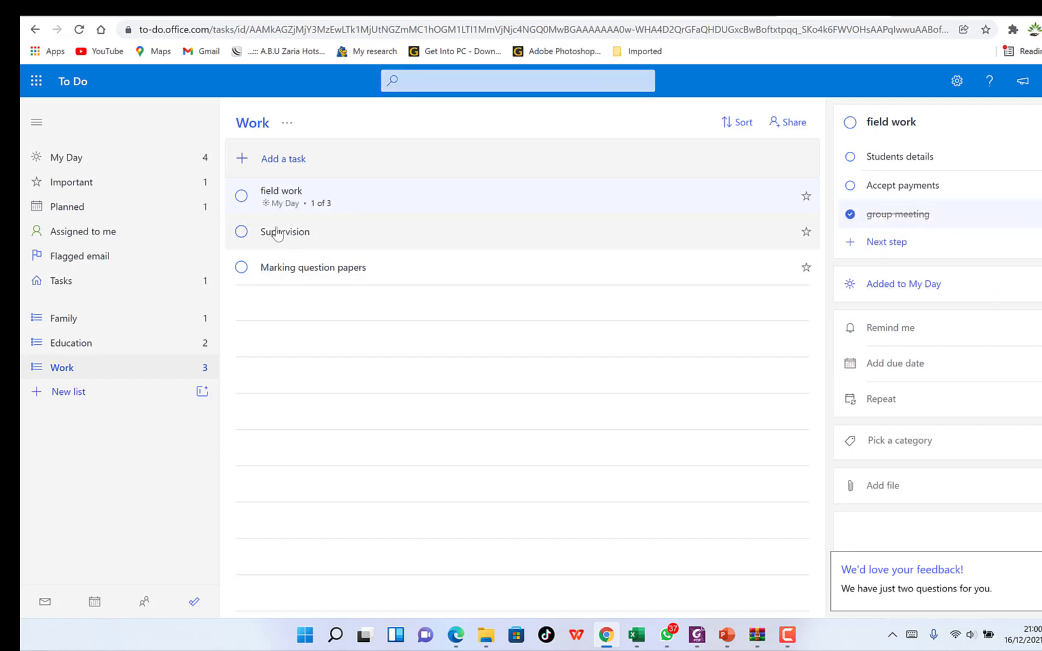
pyautogui.click(89, 164)
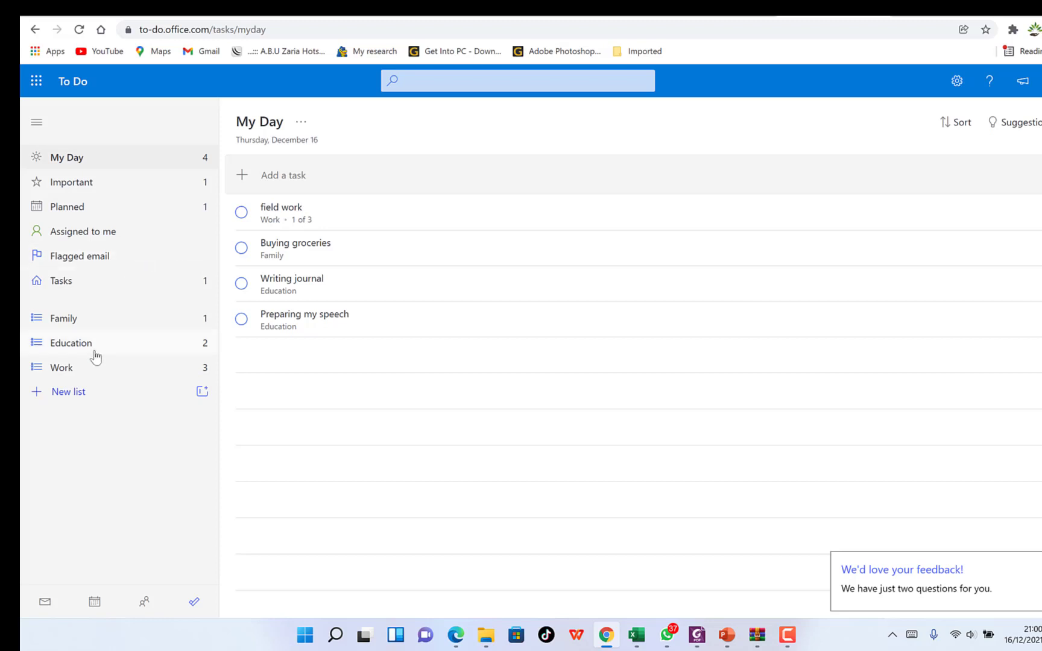
# Try to set a custom December 18 reminder on the Work list's "field work" task, and dismiss the feedback prompt.
pyautogui.click(72, 375)
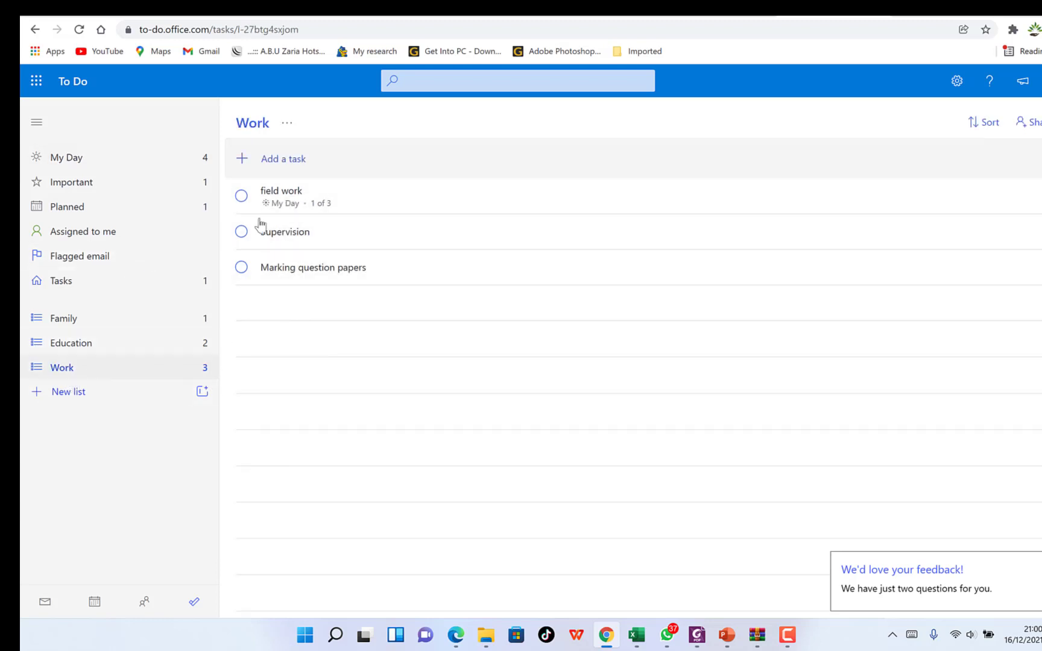
pyautogui.click(299, 193)
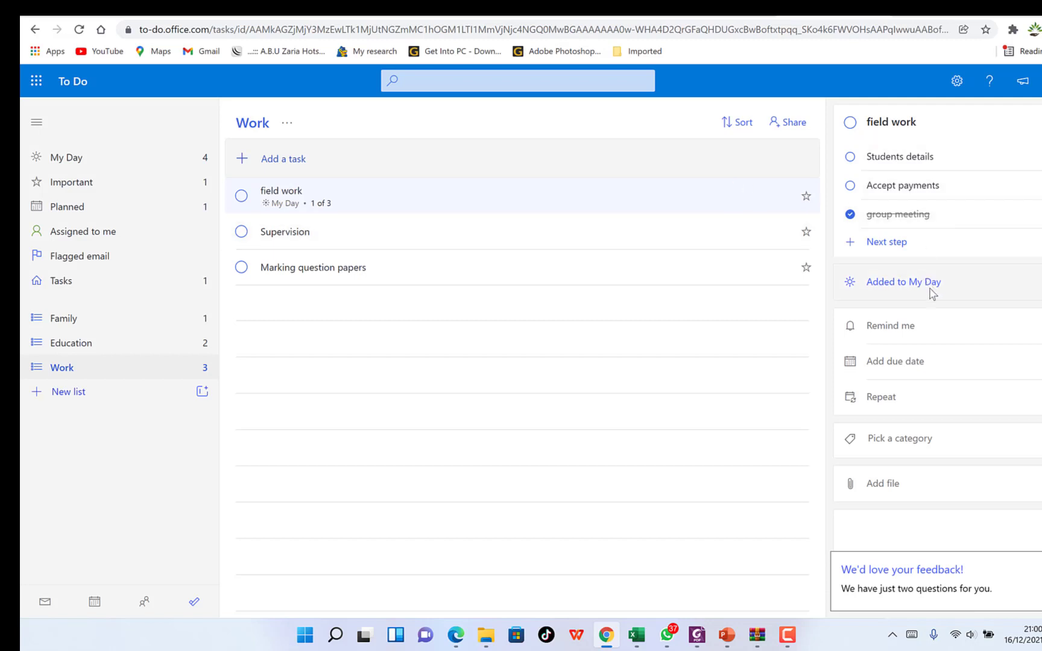
pyautogui.click(905, 326)
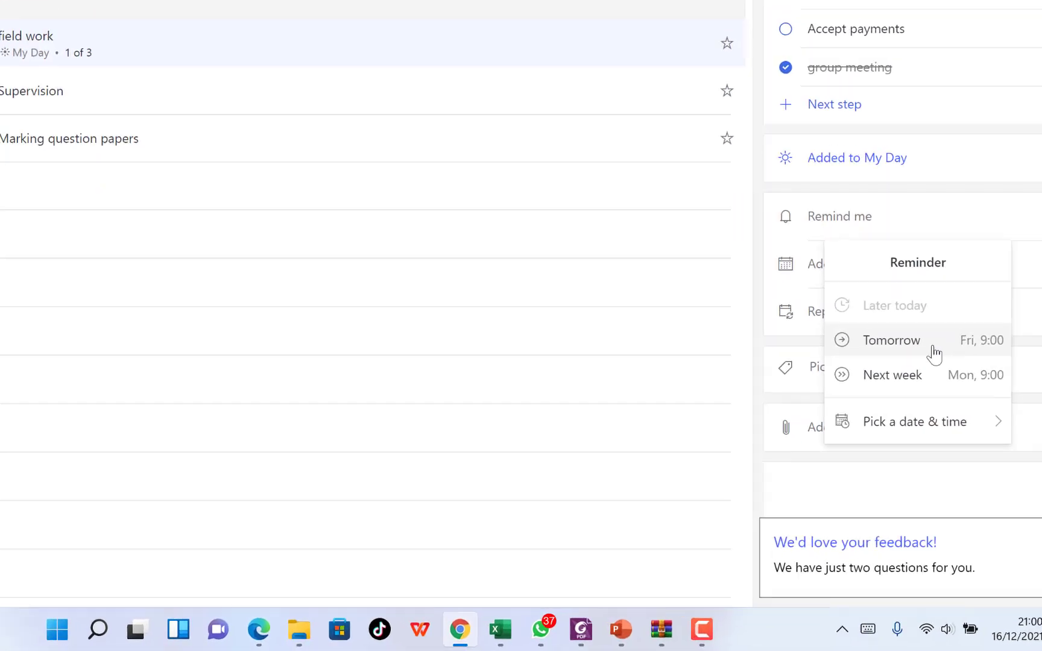
pyautogui.click(938, 426)
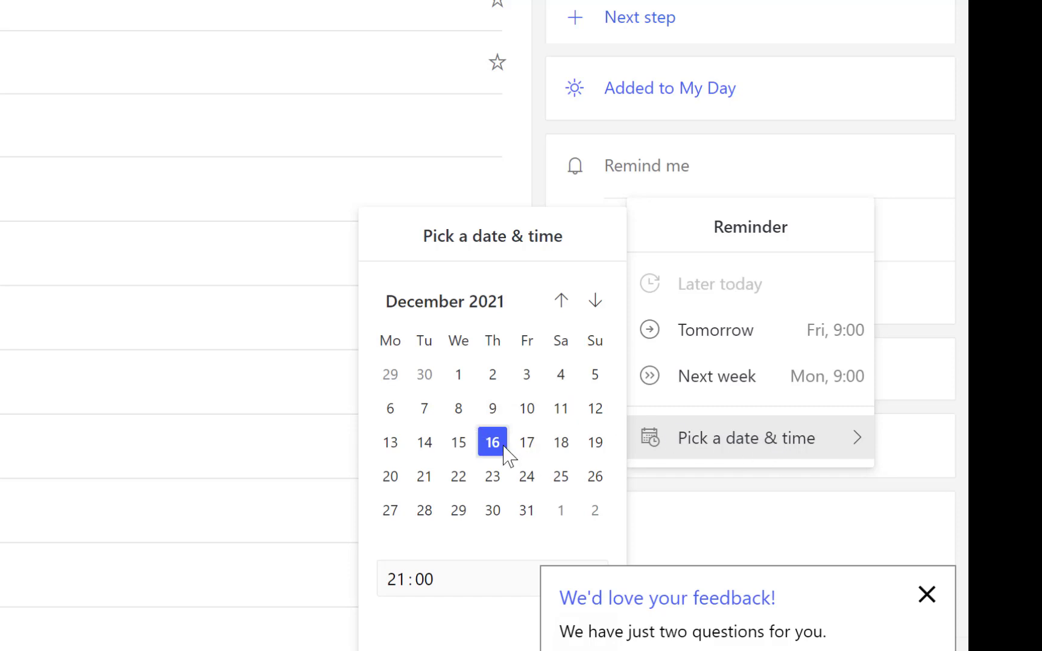
pyautogui.click(557, 445)
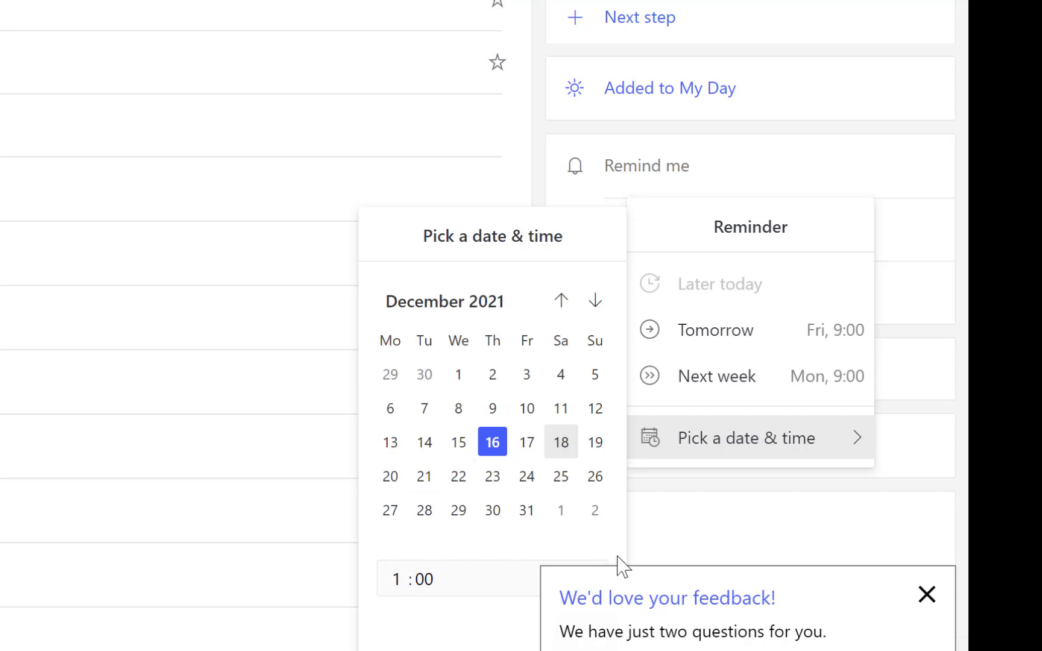
pyautogui.click(927, 597)
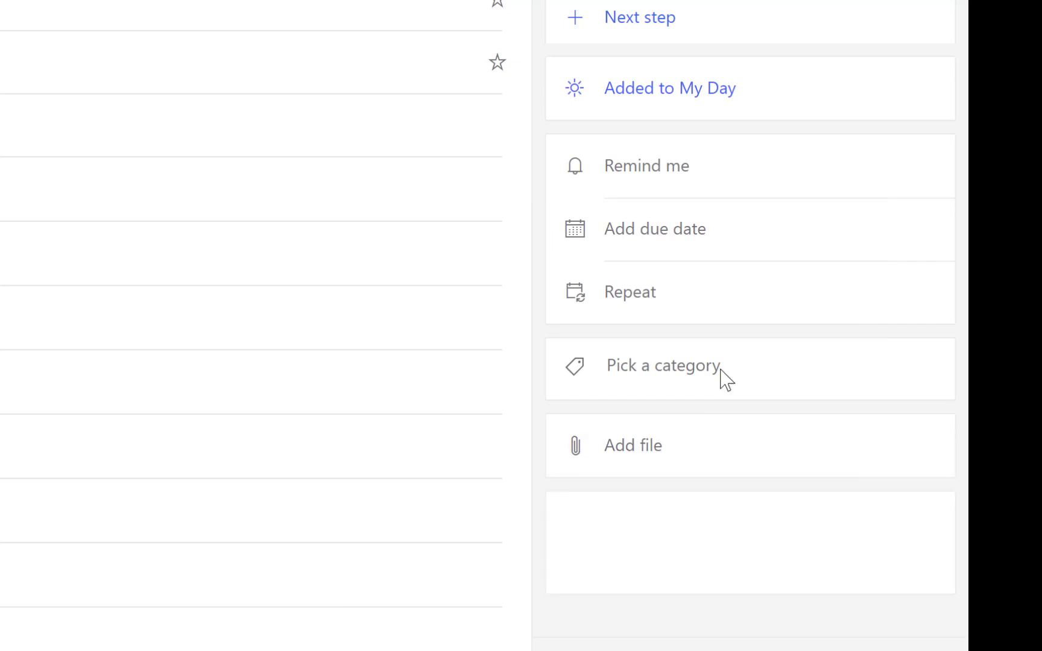
# Set a custom reminder on the "field work" task for Saturday, December 18 at 21:00.
pyautogui.click(684, 158)
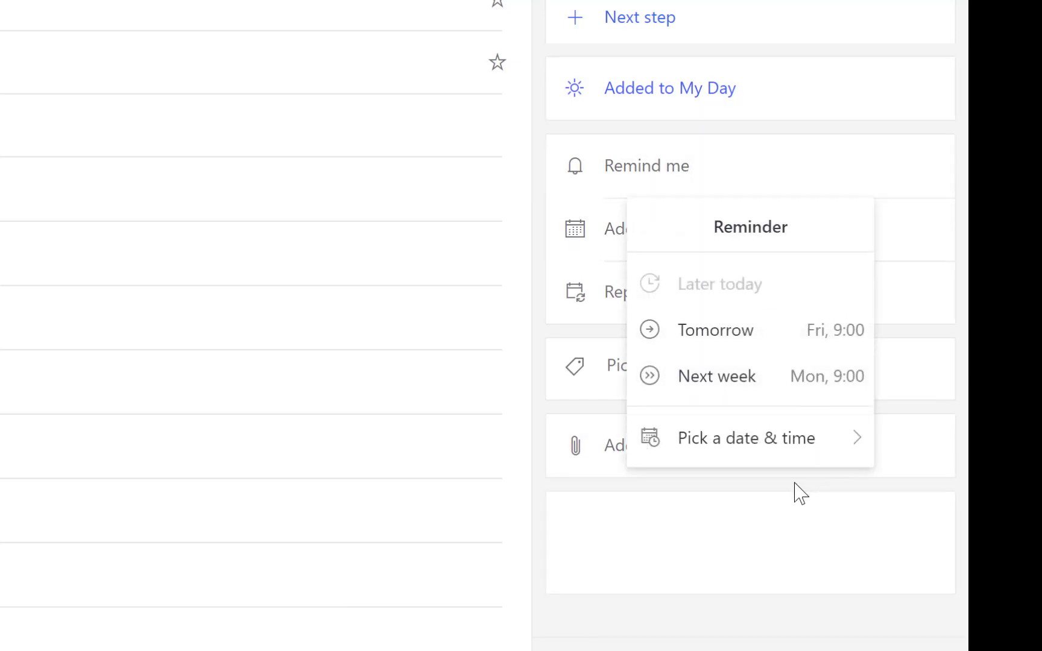
pyautogui.click(784, 447)
pyautogui.click(561, 442)
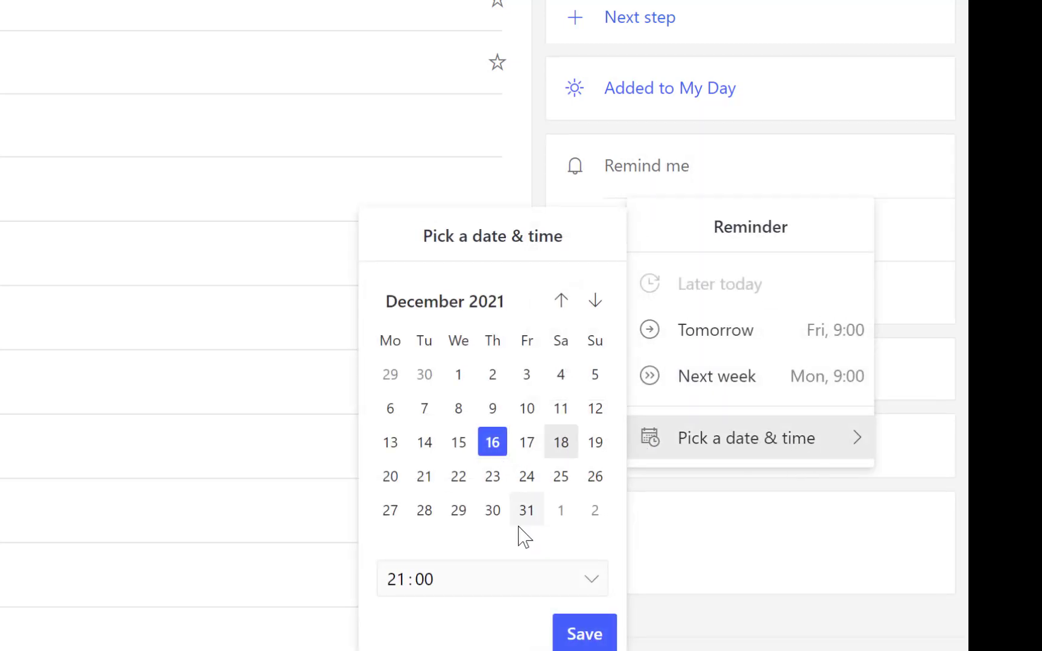
pyautogui.click(585, 627)
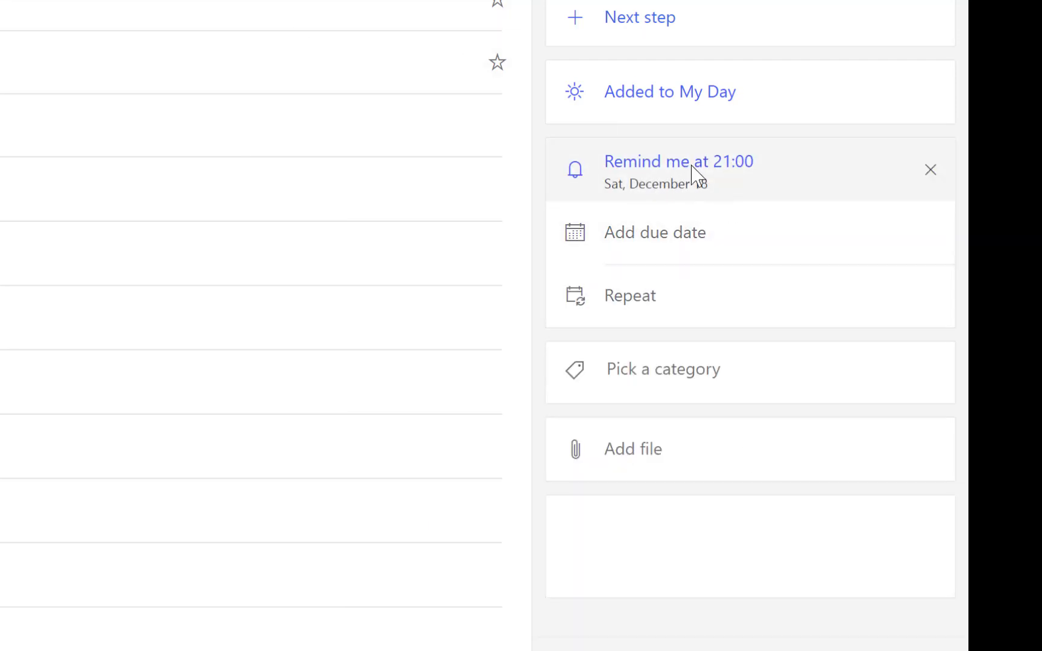
# Set the "field work" due date to next week, Monday, December 20, and look at the customised repeat options.
pyautogui.click(706, 241)
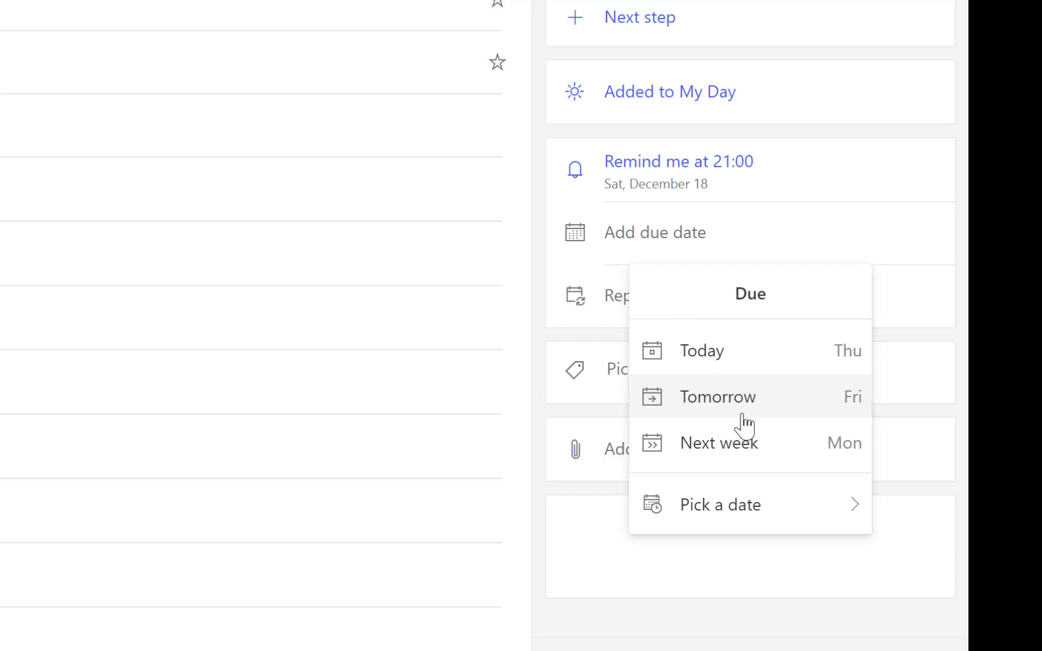
pyautogui.click(751, 453)
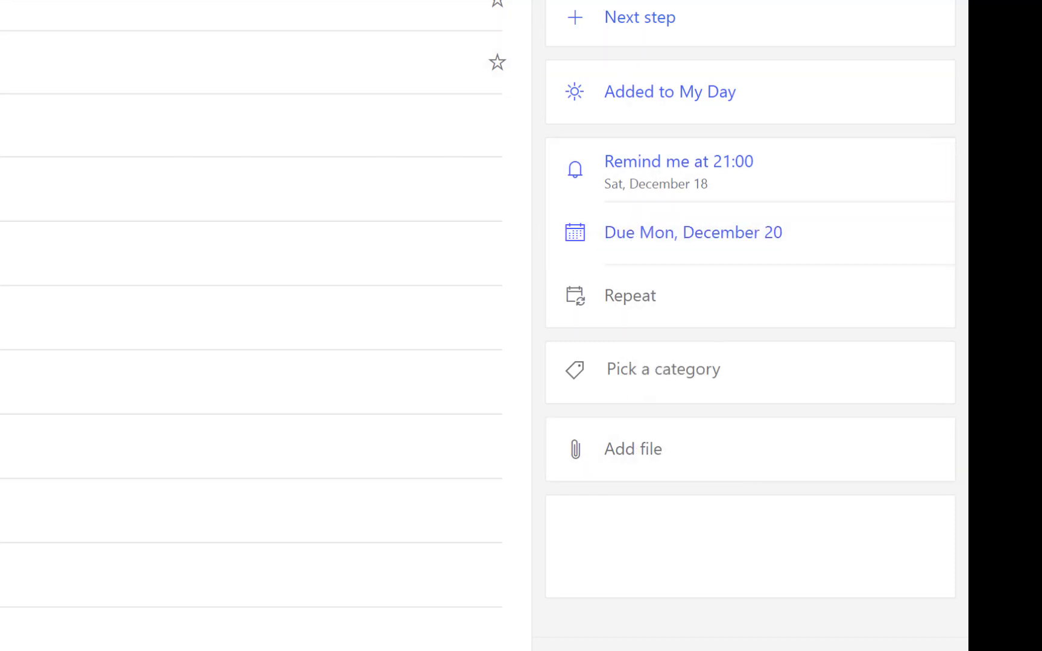
pyautogui.click(640, 296)
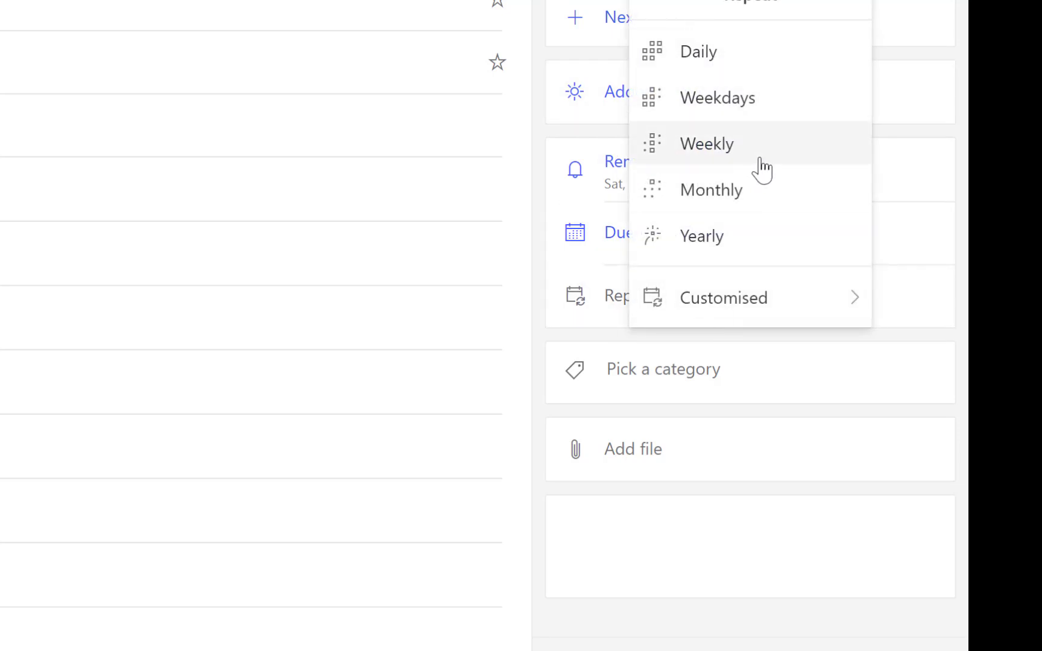
pyautogui.moveTo(768, 318)
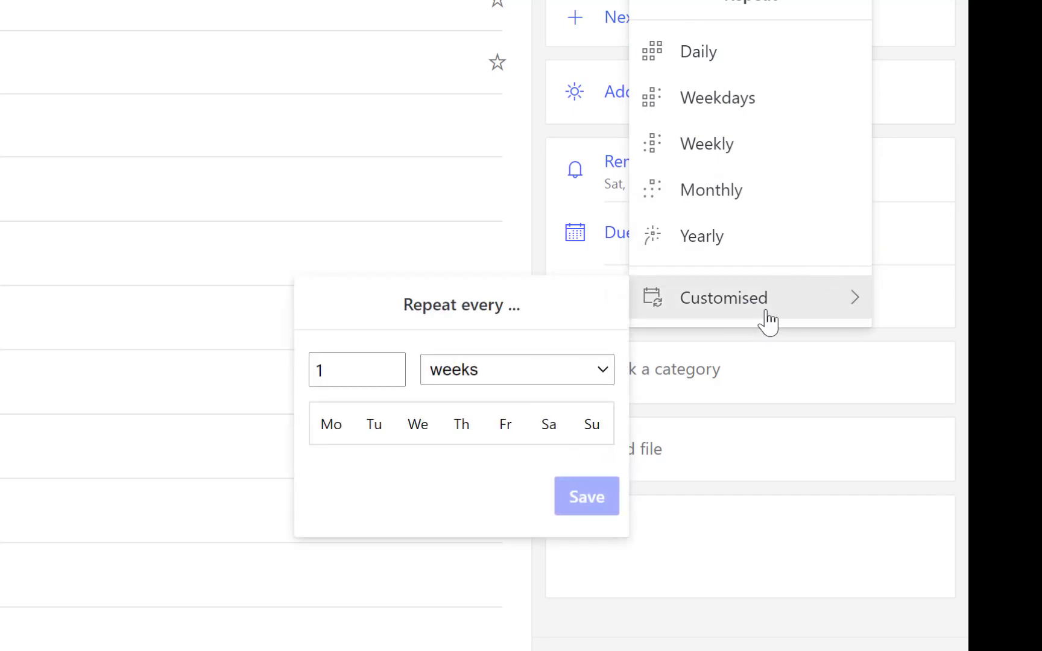
# Attach the file "DG-speaker-certification-eligibility-originality_202107" from Pictures to the "field work" task.
pyautogui.click(890, 437)
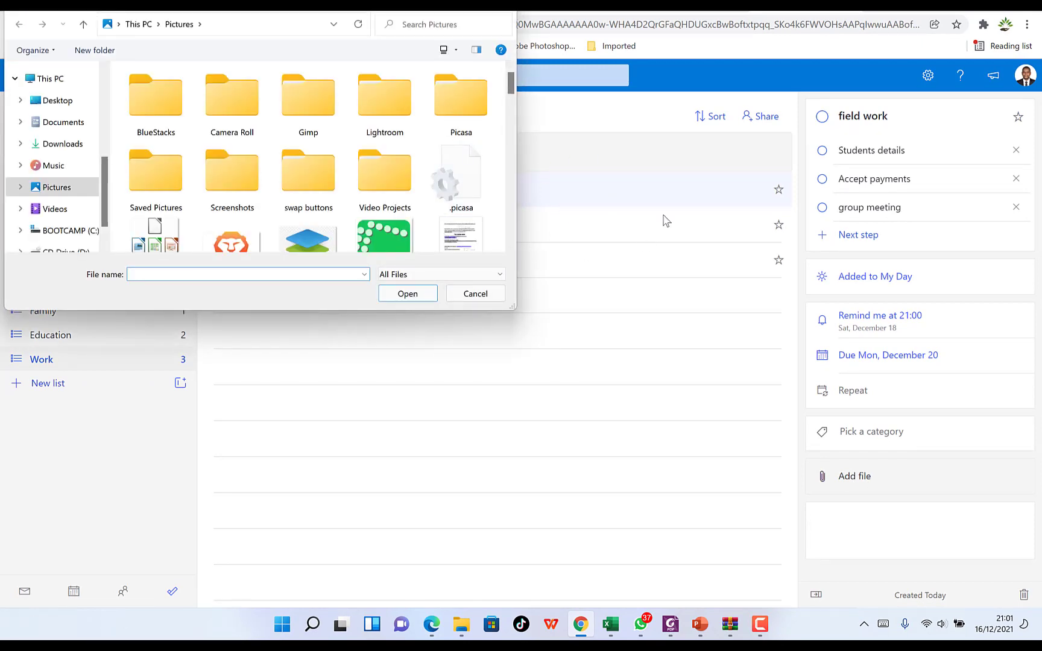
pyautogui.scroll(-2, 303, 164)
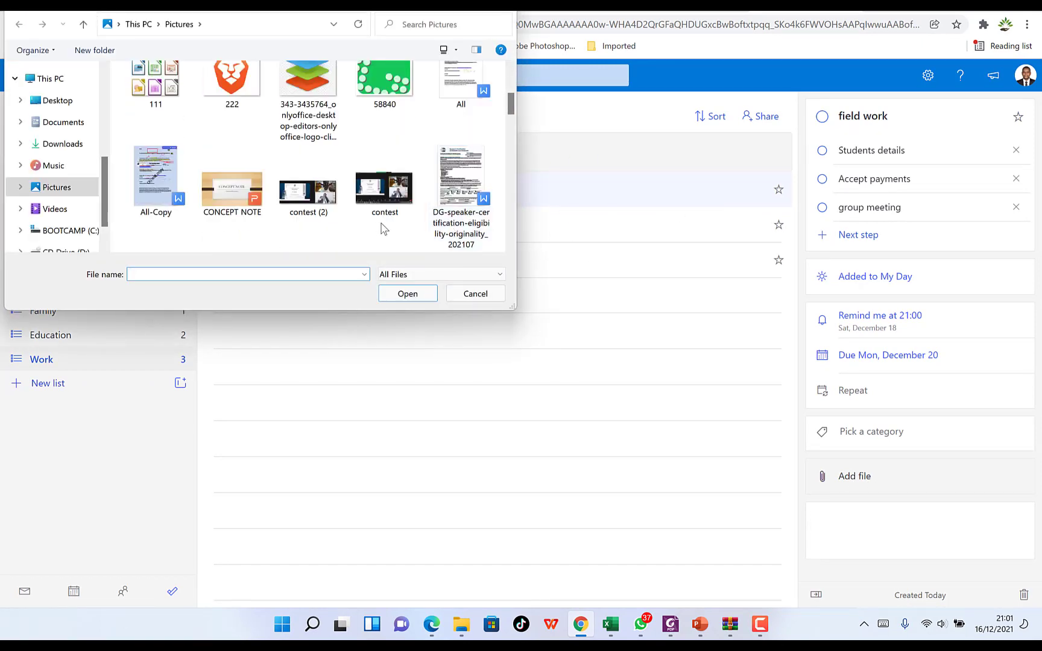
pyautogui.click(473, 175)
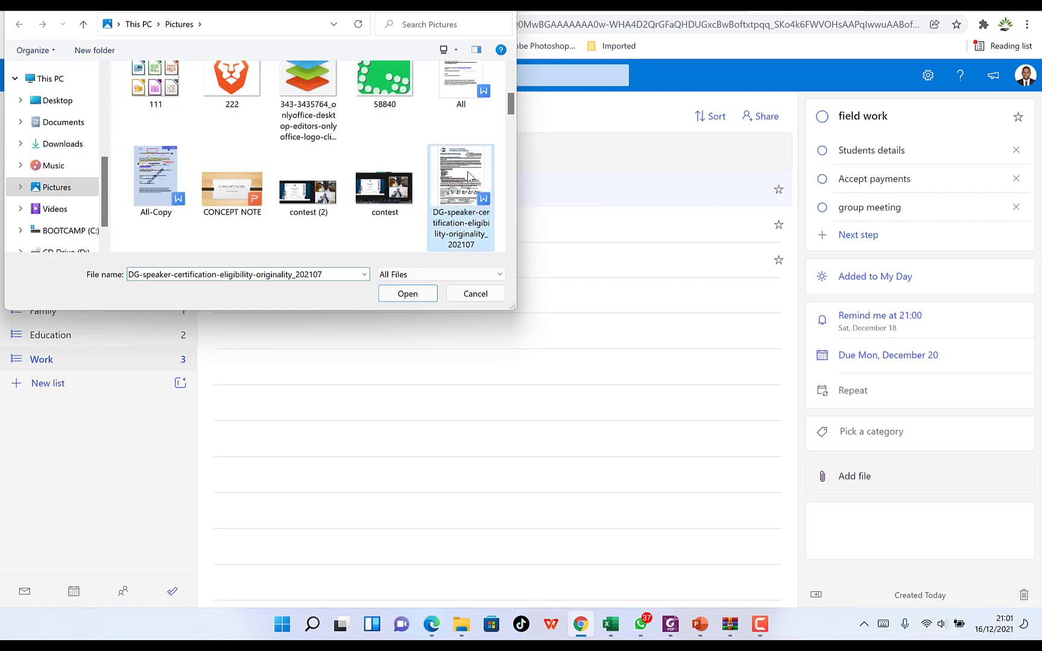
pyautogui.click(415, 295)
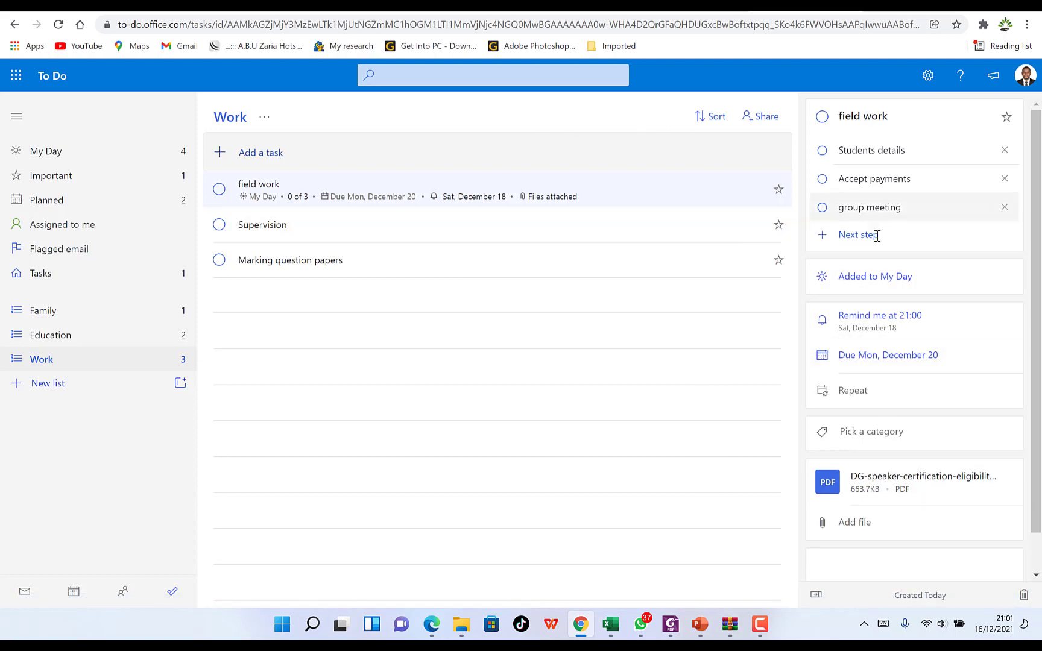
# Add the note "Taking students on field trip" to the "field work" task.
pyautogui.scroll(-1, 908, 575)
pyautogui.click(854, 521)
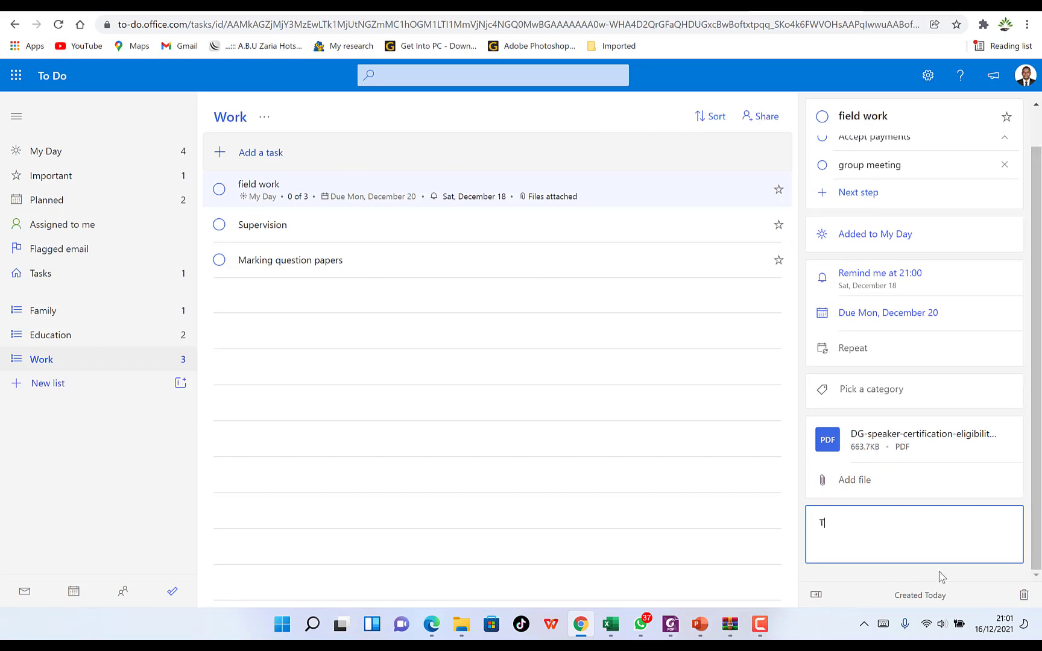
pyautogui.write('Taking students on field trip')
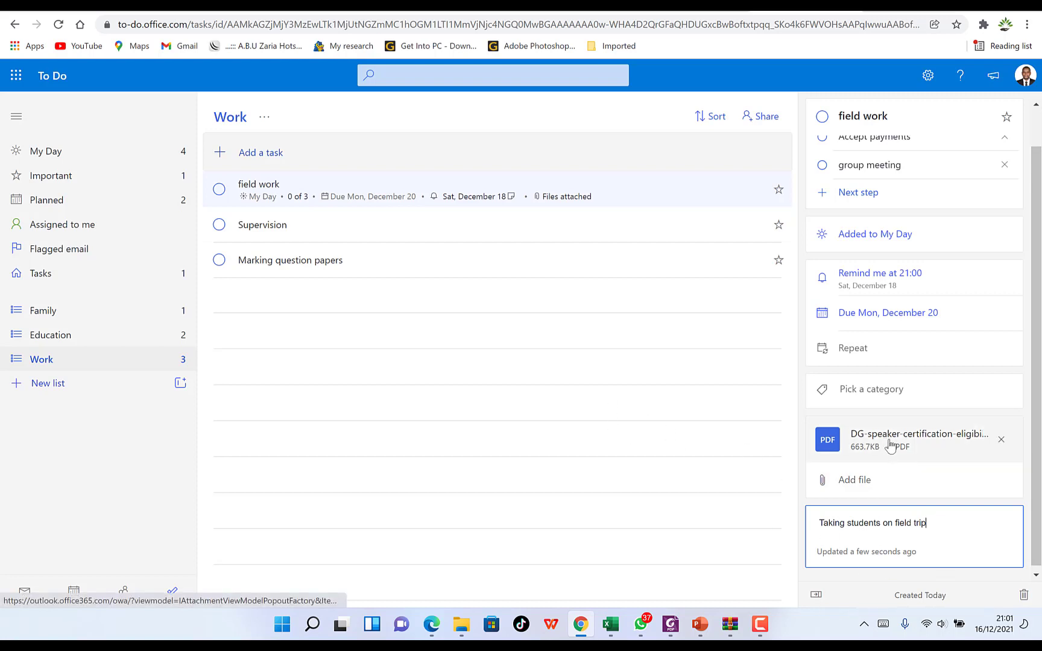
pyautogui.scroll(1, 879, 326)
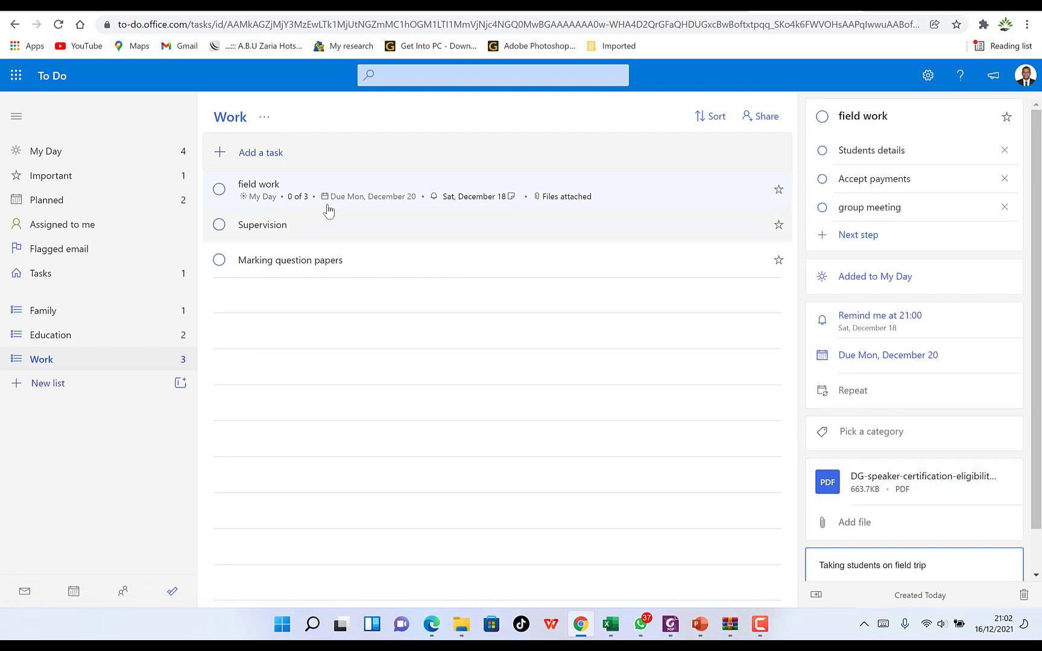
# Review the details of the "Supervision" and "Marking question papers" tasks, and look at the Education list.
pyautogui.click(246, 239)
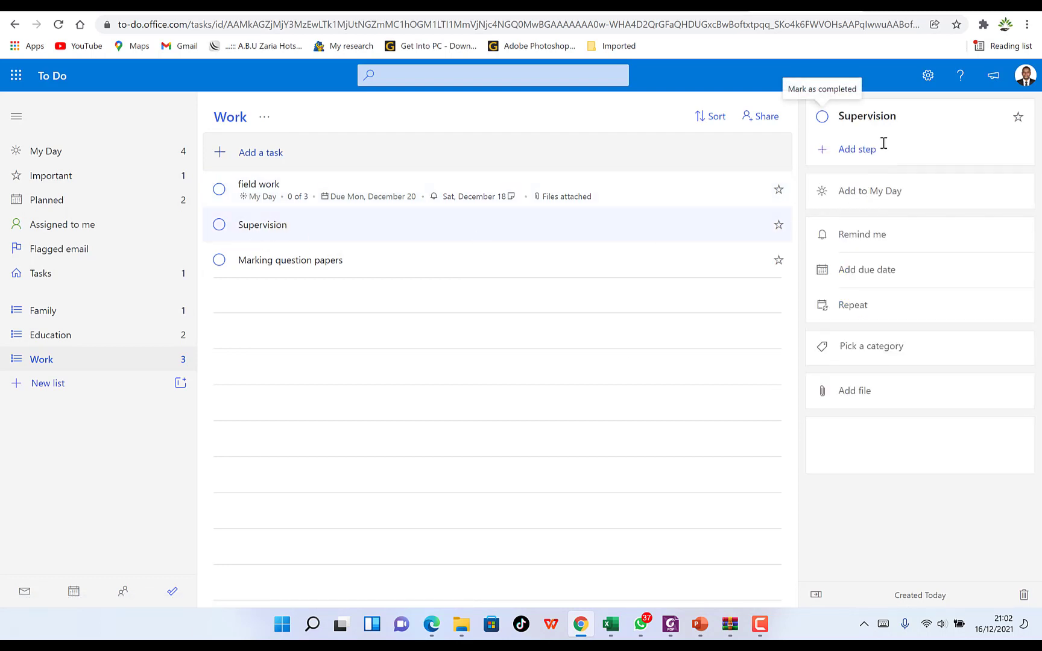
pyautogui.click(282, 266)
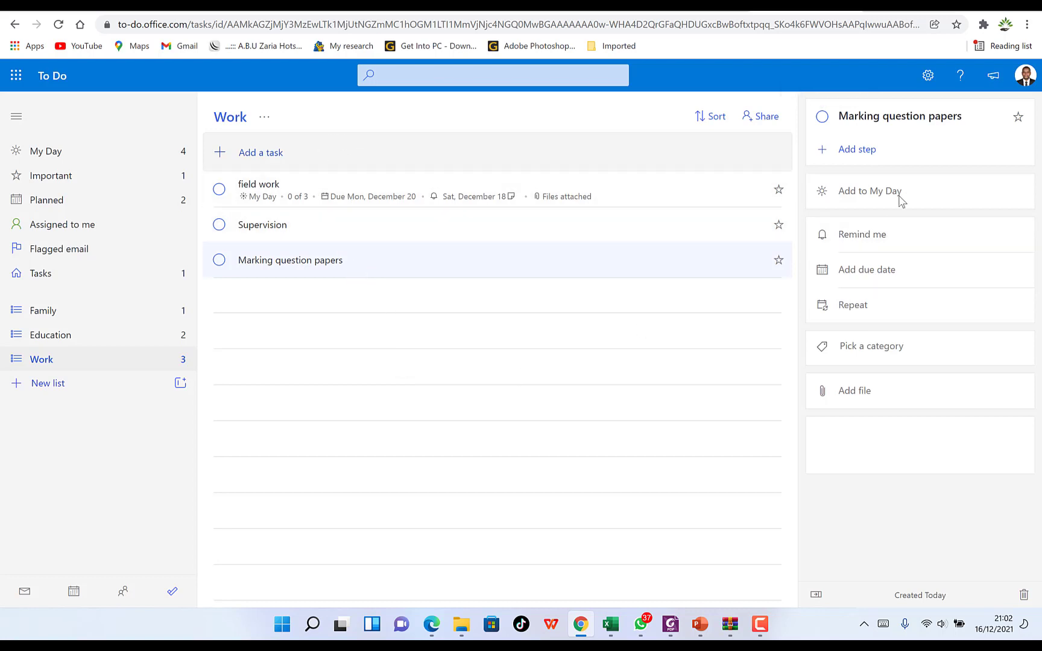
pyautogui.click(139, 336)
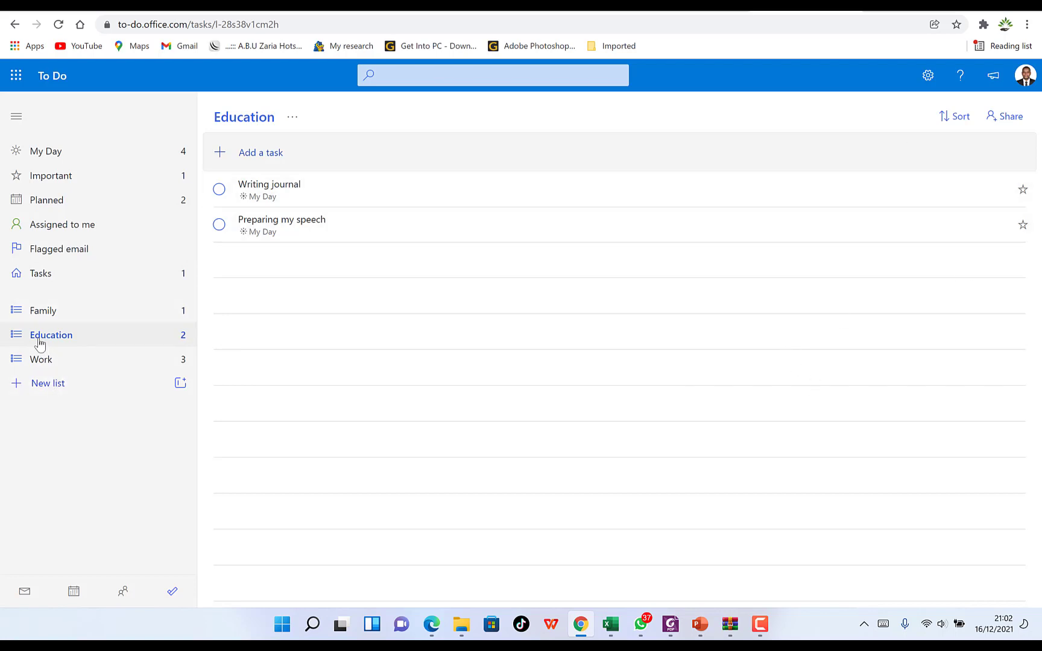
# Share the Work list by creating an invitation link, and close the sharing dialog.
pyautogui.click(37, 365)
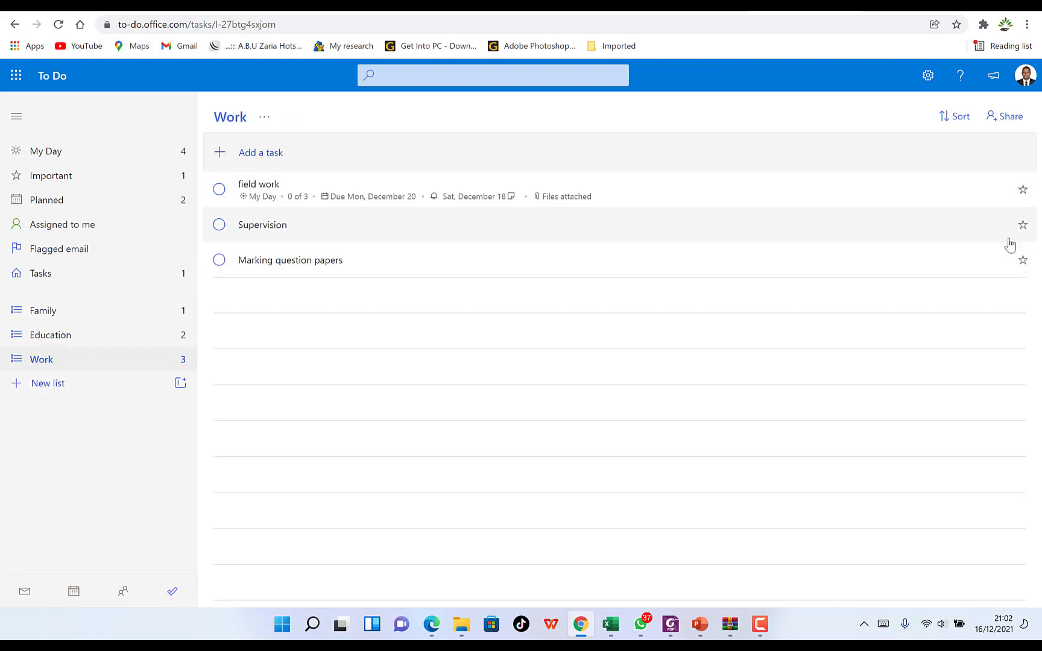
pyautogui.click(1021, 119)
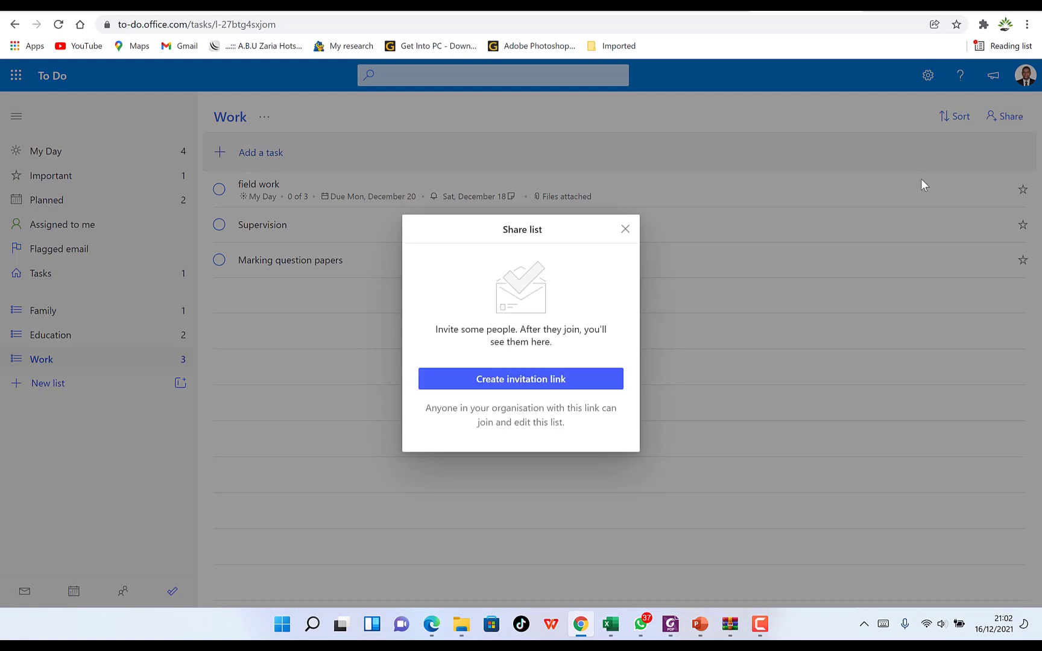
pyautogui.click(524, 380)
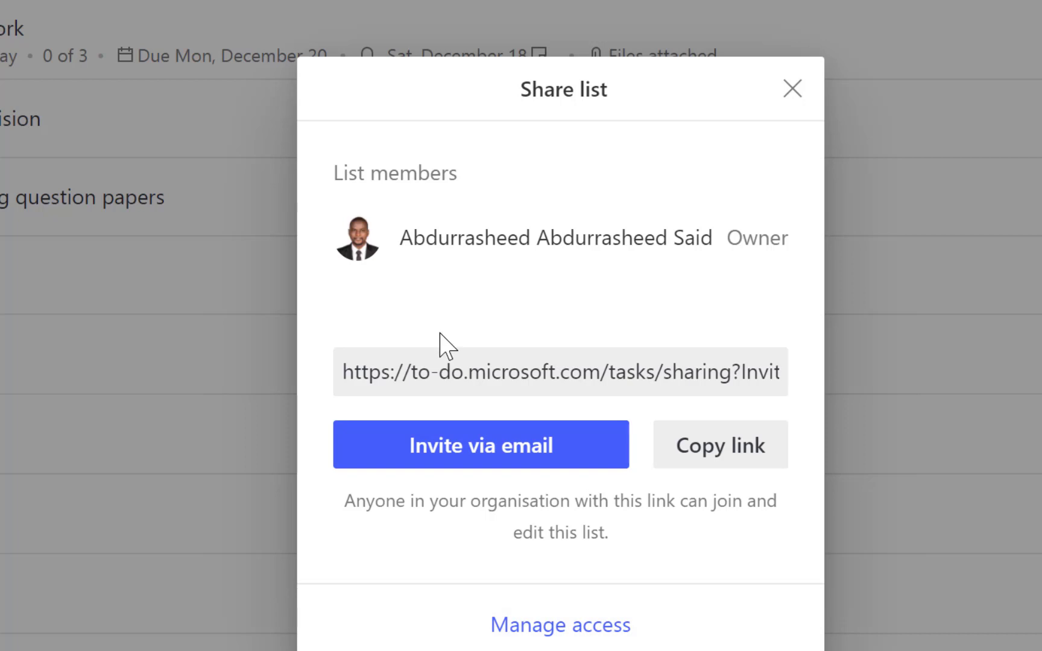
pyautogui.click(788, 95)
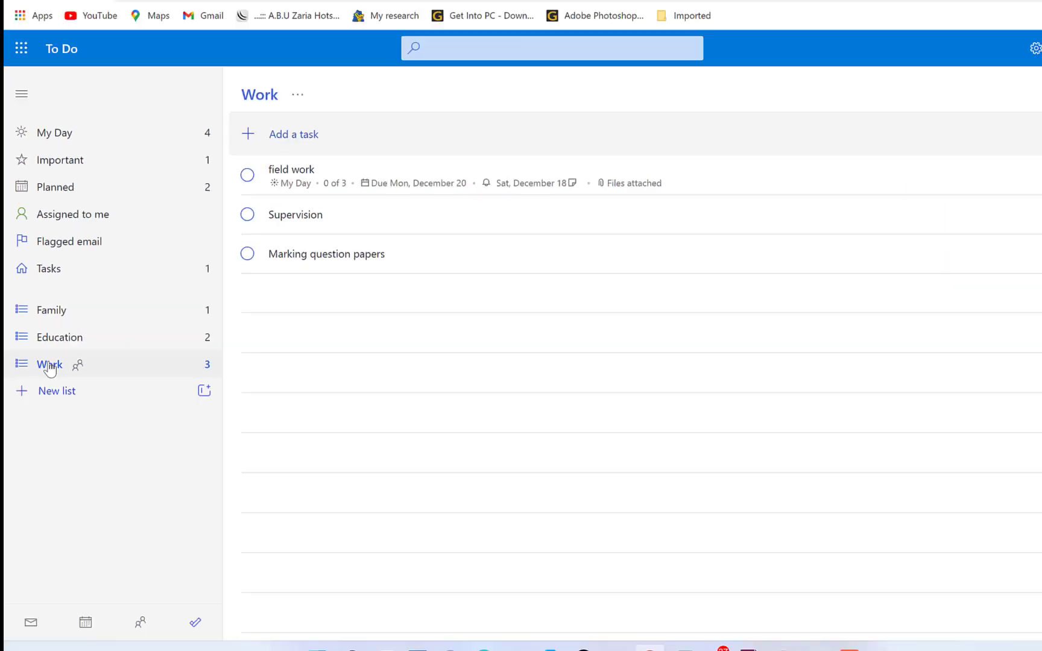
# View the sharing options of the Work list and close them.
pyautogui.rightClick(54, 373)
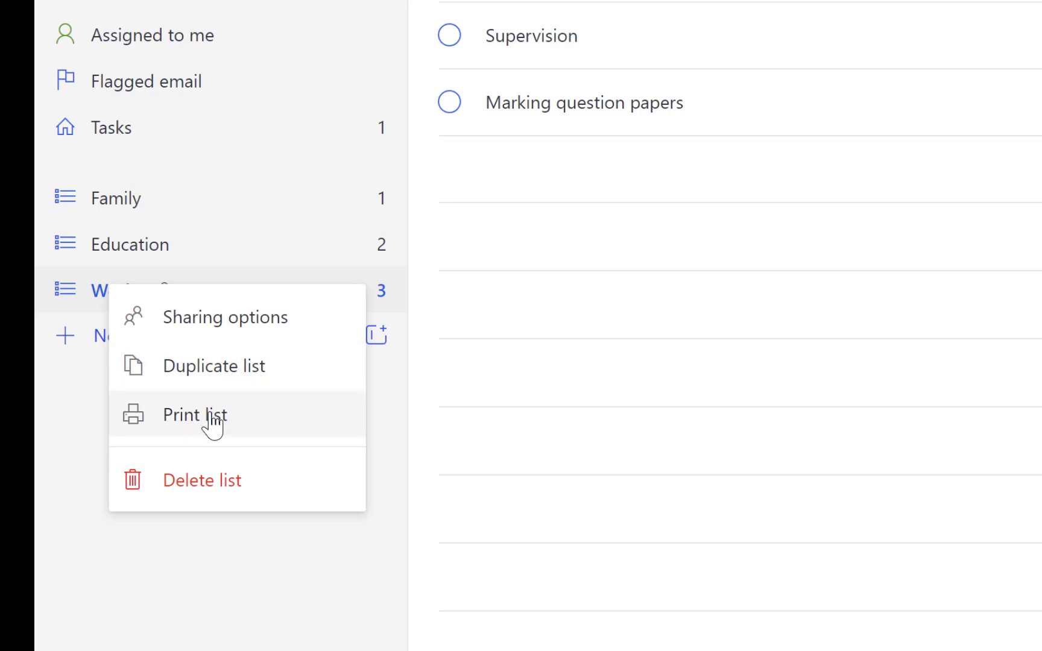
pyautogui.click(208, 319)
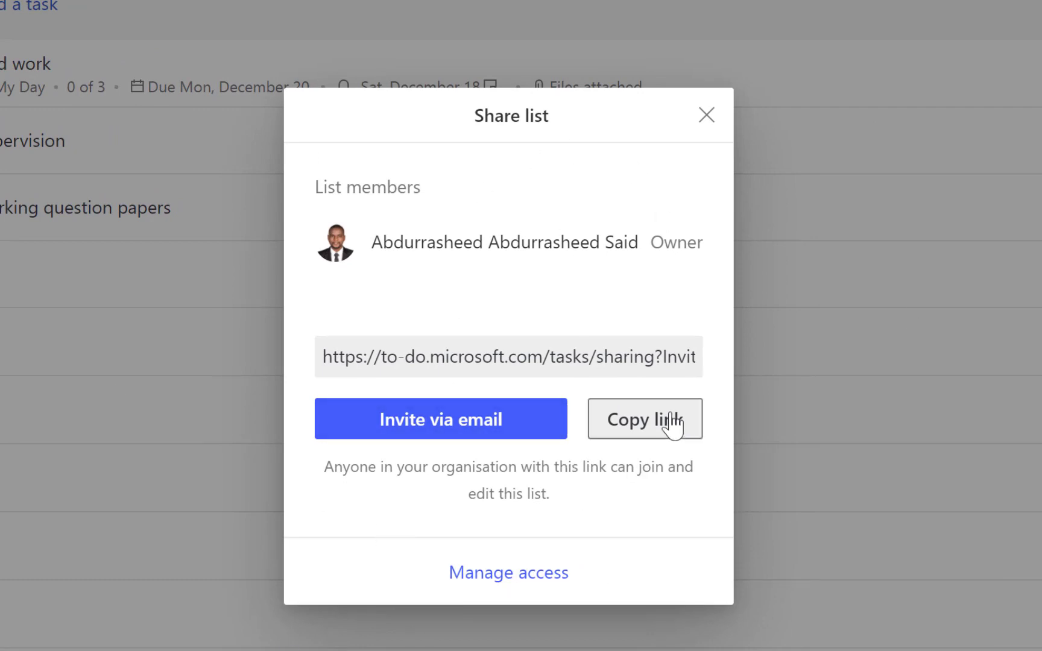
pyautogui.click(707, 116)
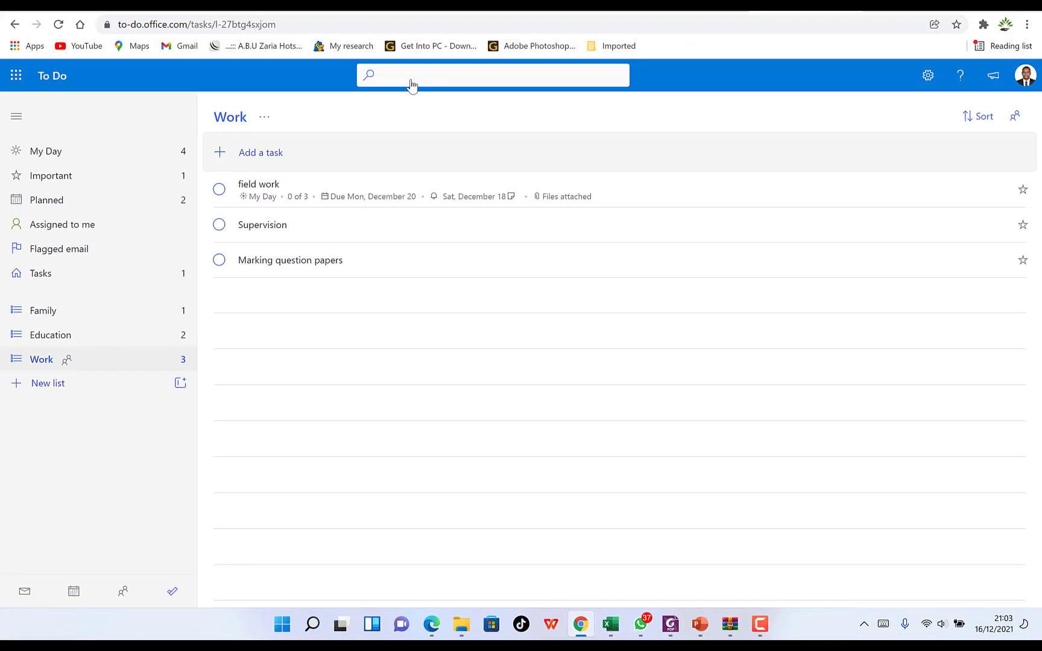
pyautogui.click(479, 37)
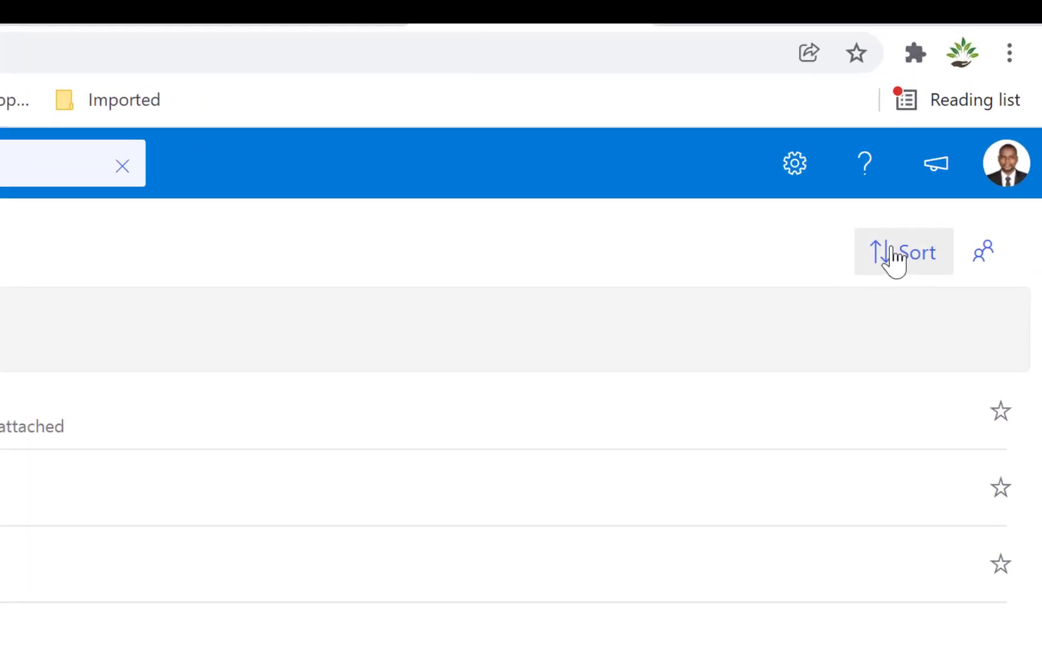
pyautogui.click(972, 120)
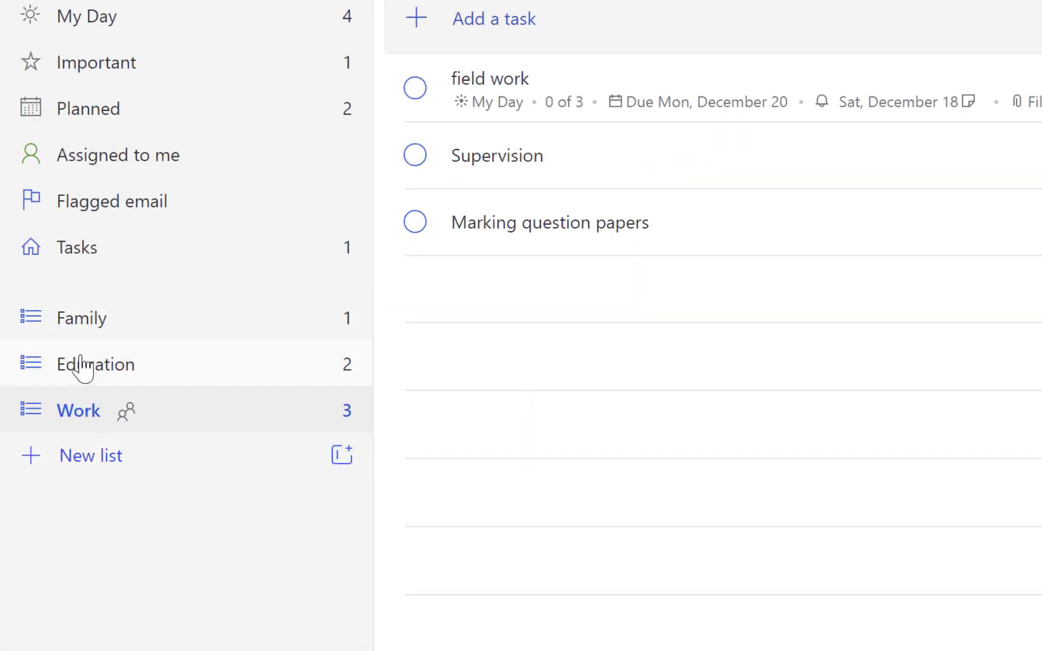
# Move the Education list above the Family list.
pyautogui.moveTo(71, 369); pyautogui.dragTo(86, 304)
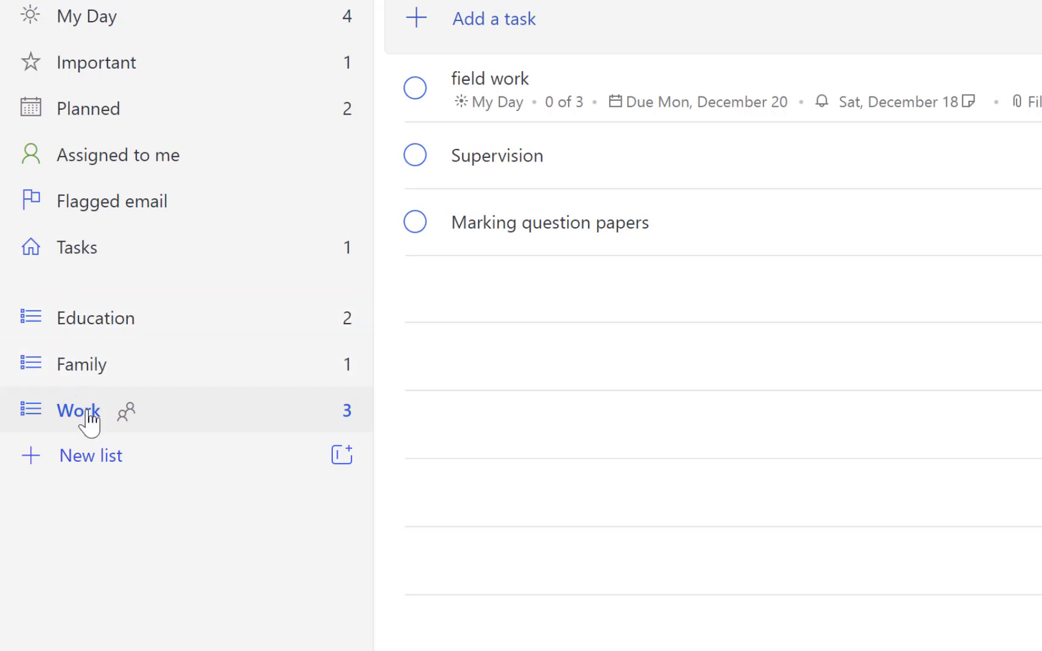
# Move the Work list above the Family list and return it to its place below Family.
pyautogui.moveTo(87, 413); pyautogui.dragTo(91, 365)
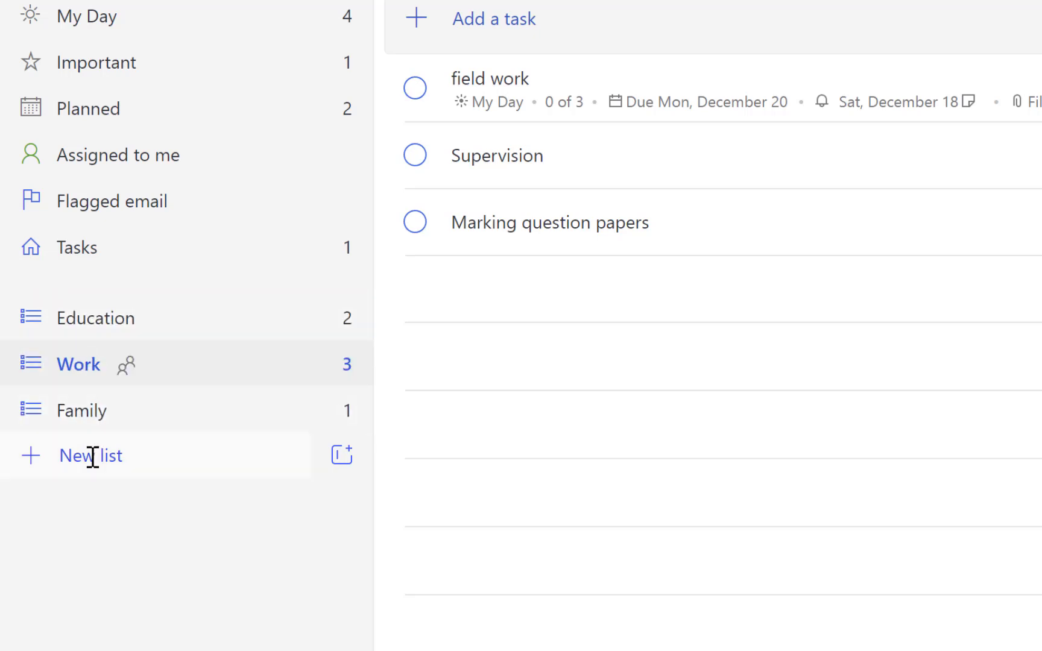
pyautogui.moveTo(86, 377); pyautogui.dragTo(95, 430)
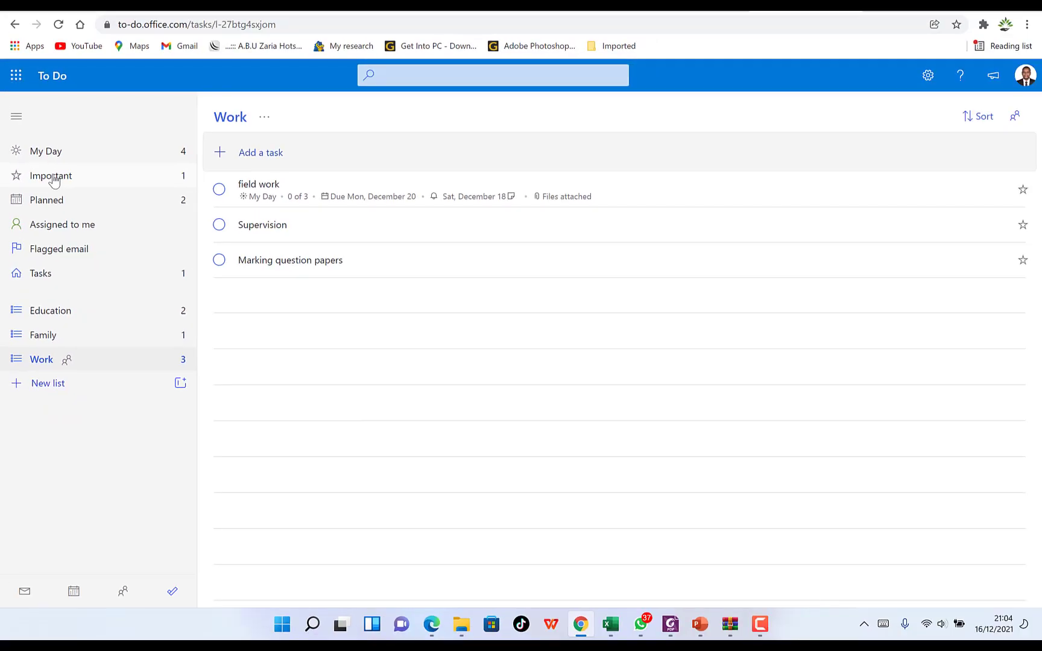
# Collapse the sidebar of lists and expand it again, trying this twice.
pyautogui.click(16, 118)
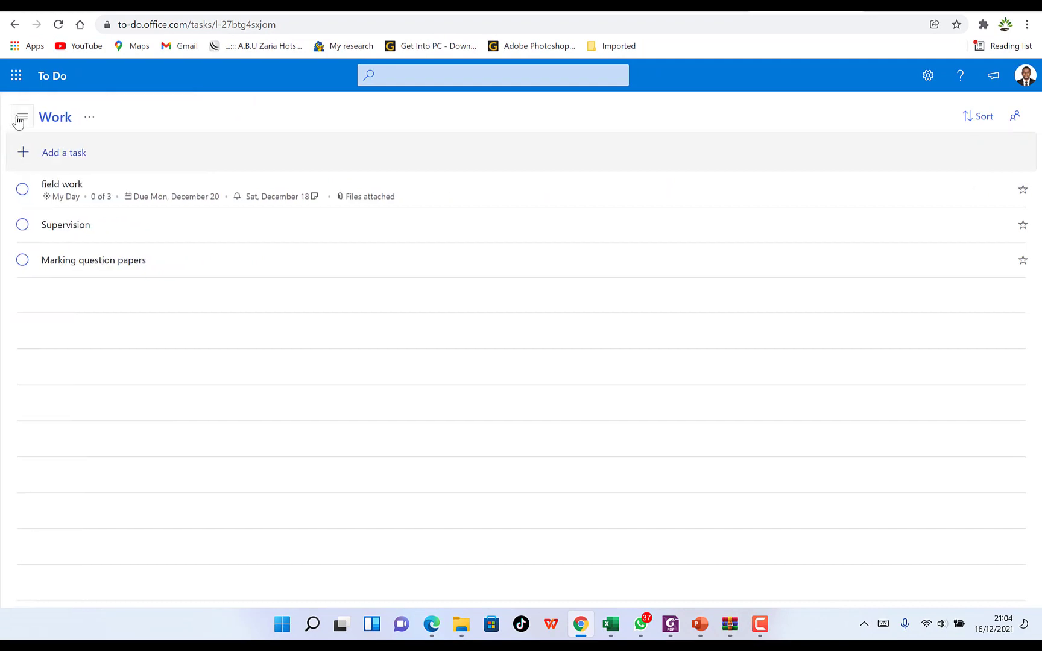
pyautogui.click(21, 118)
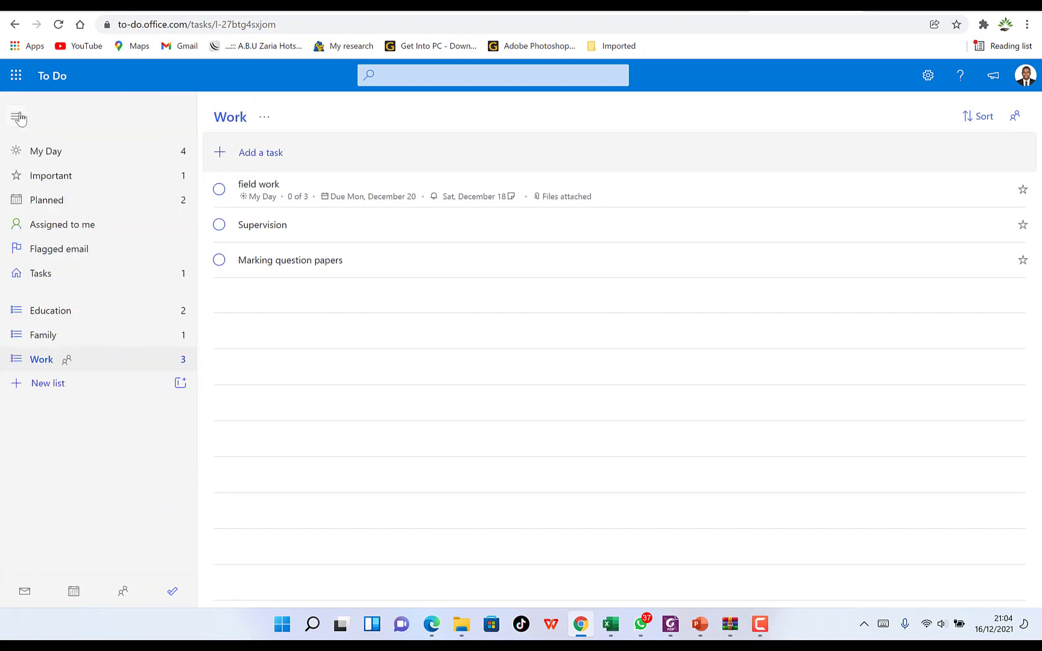
pyautogui.click(18, 118)
pyautogui.click(17, 118)
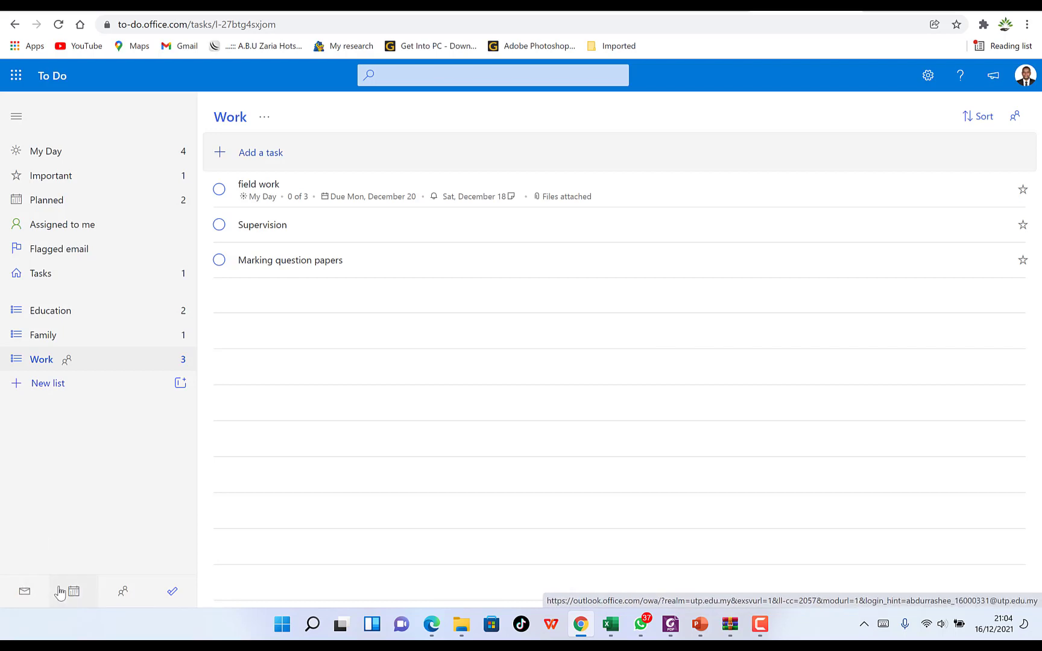
pyautogui.click(124, 593)
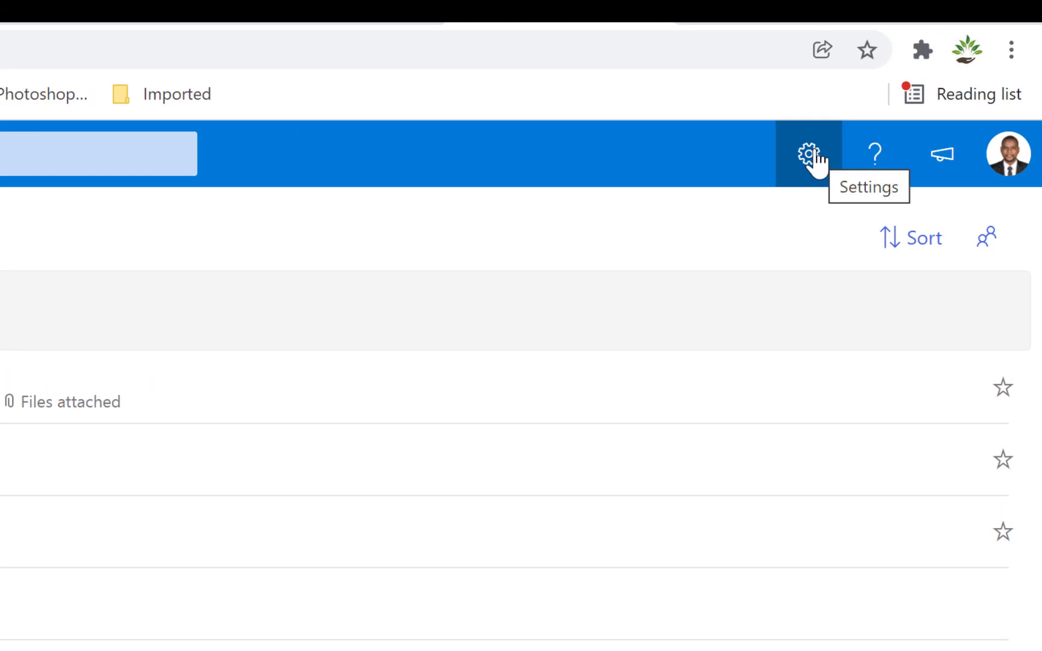
# Review the To Do settings from General, My Day and Smart lists through Connected apps, About and Connect, and close them.
pyautogui.click(904, 92)
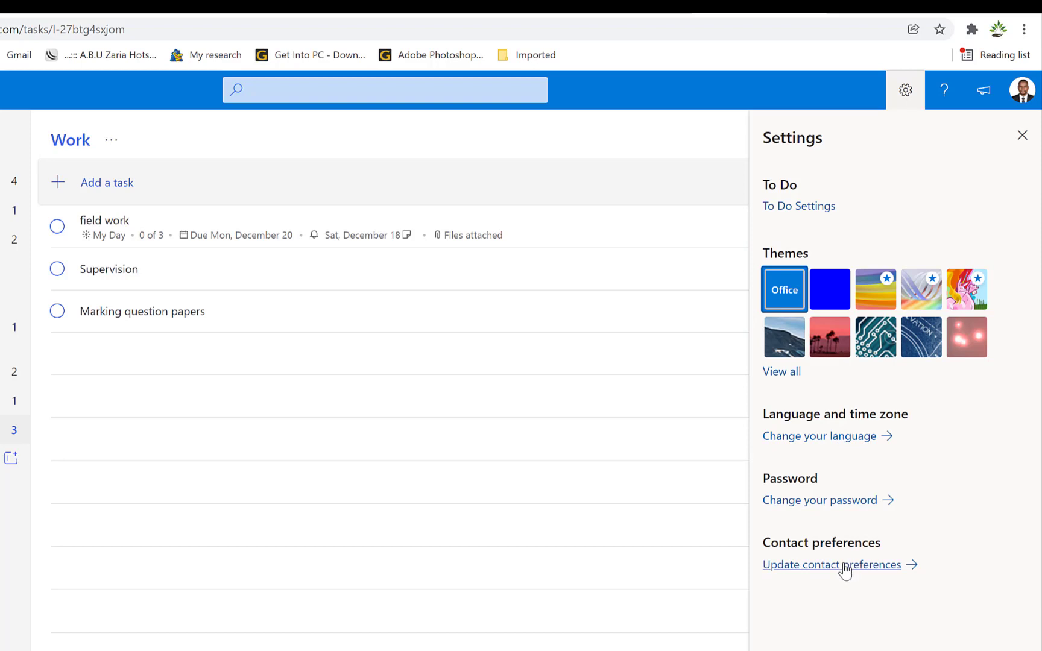
pyautogui.click(808, 207)
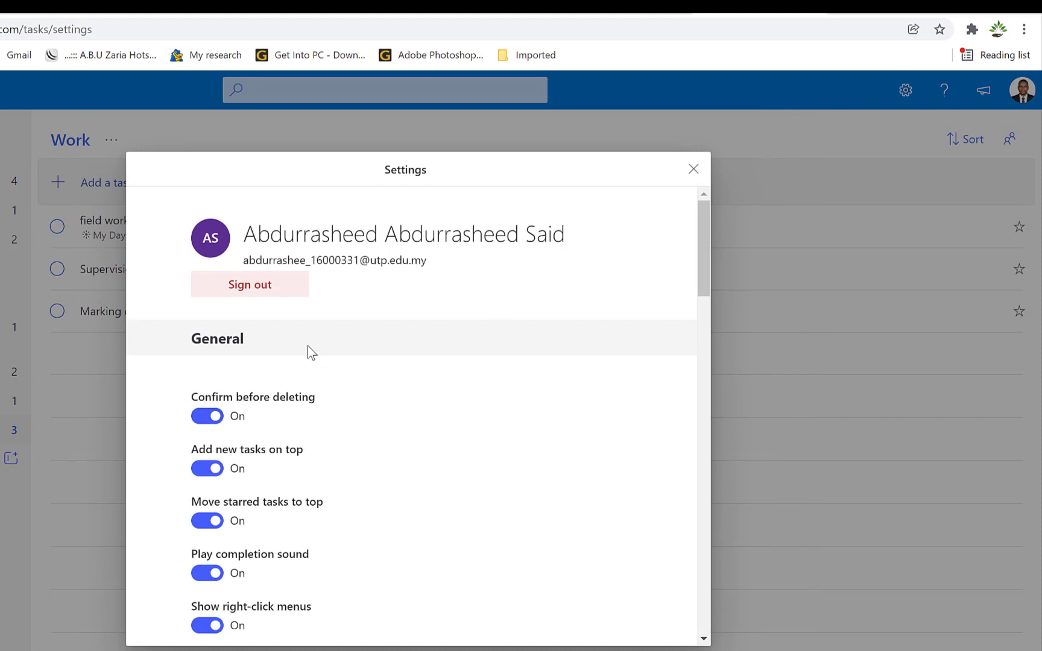
pyautogui.scroll(-3, 303, 444)
pyautogui.scroll(-5, 303, 446)
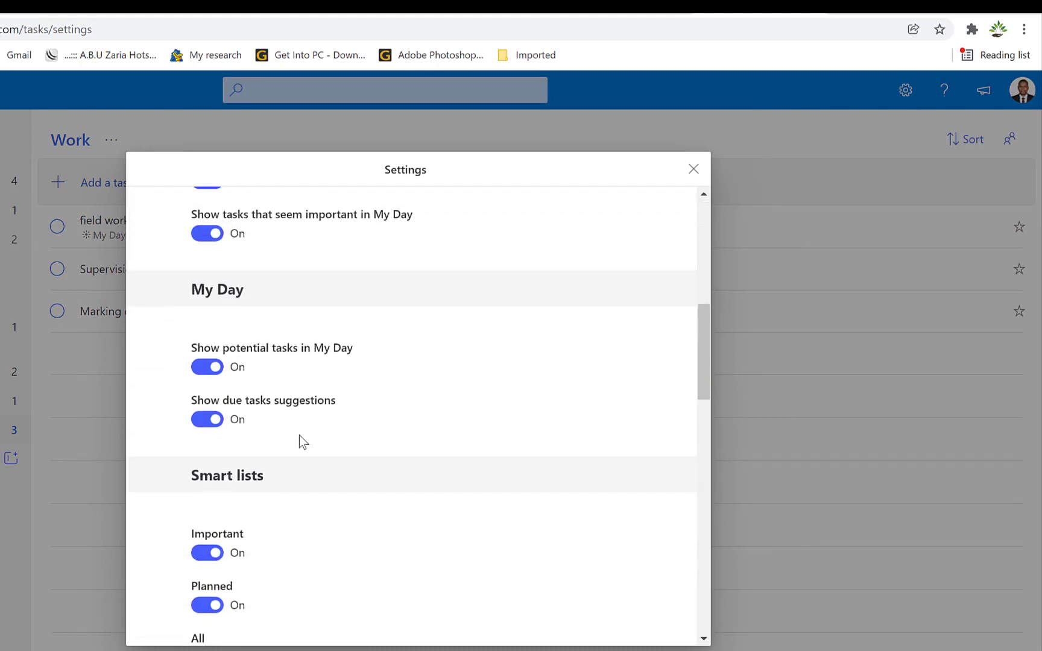
pyautogui.scroll(5, 300, 439)
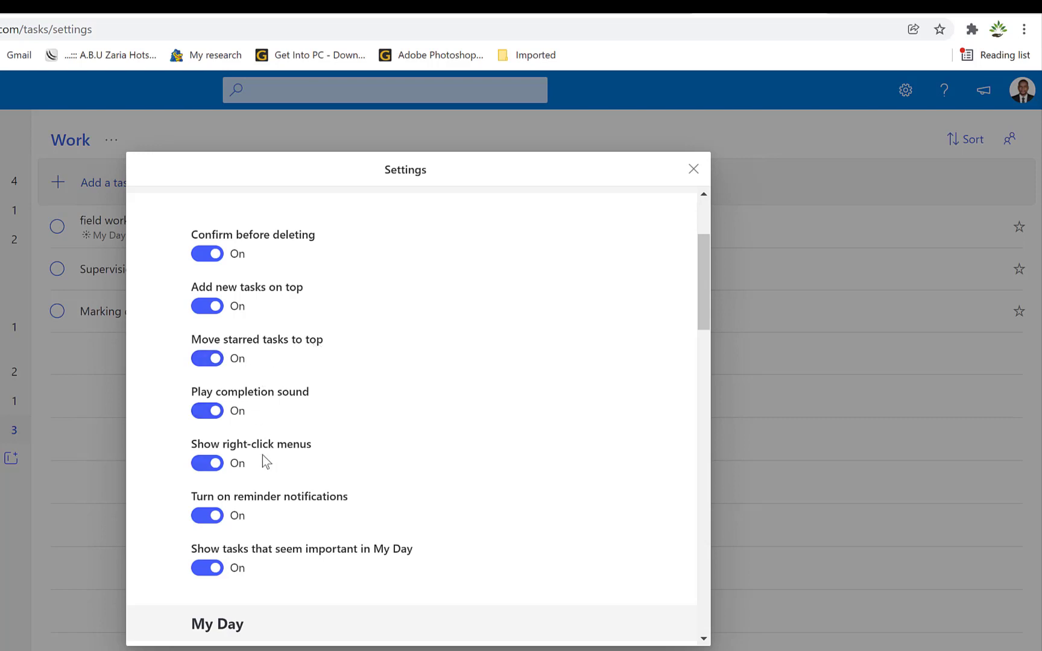
pyautogui.scroll(-5, 269, 420)
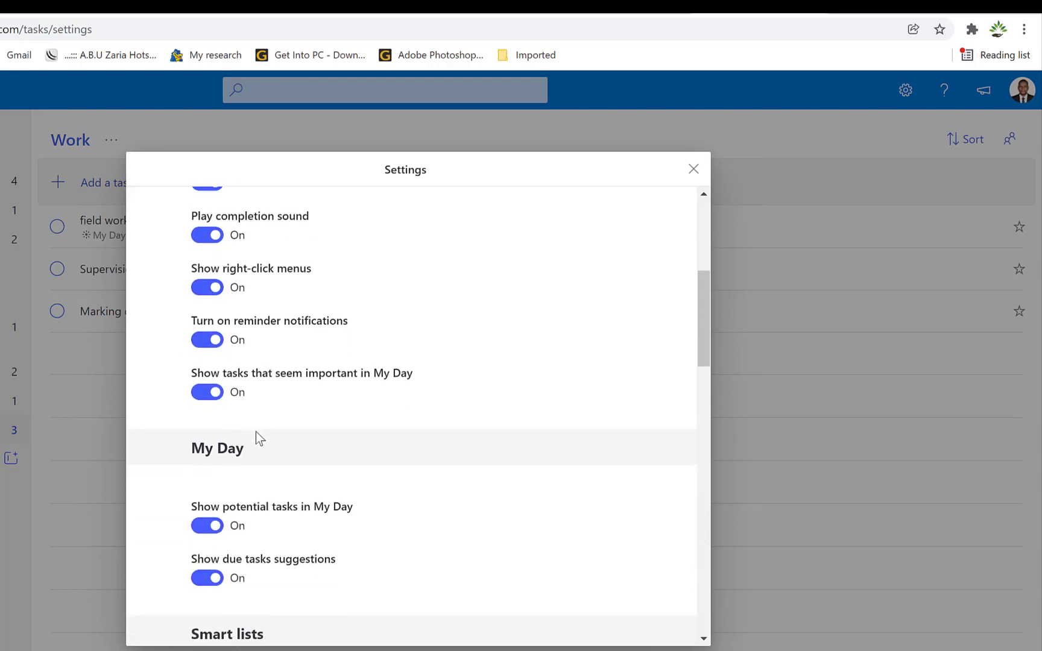
pyautogui.scroll(-1, 287, 422)
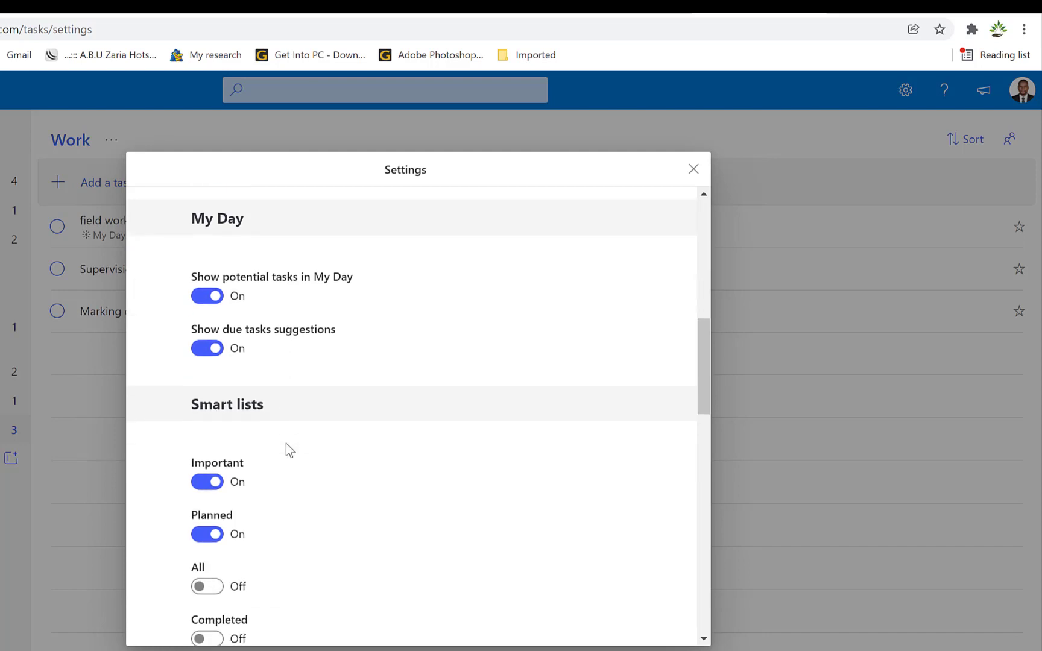
pyautogui.scroll(-4, 279, 523)
pyautogui.scroll(-2, 275, 435)
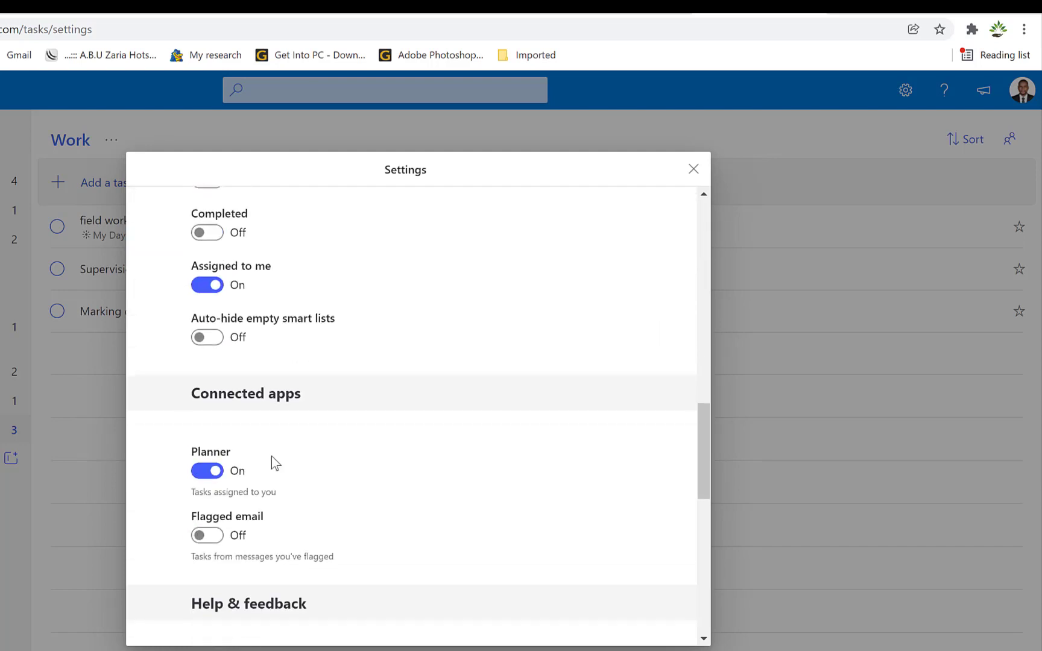
pyautogui.scroll(-9, 275, 572)
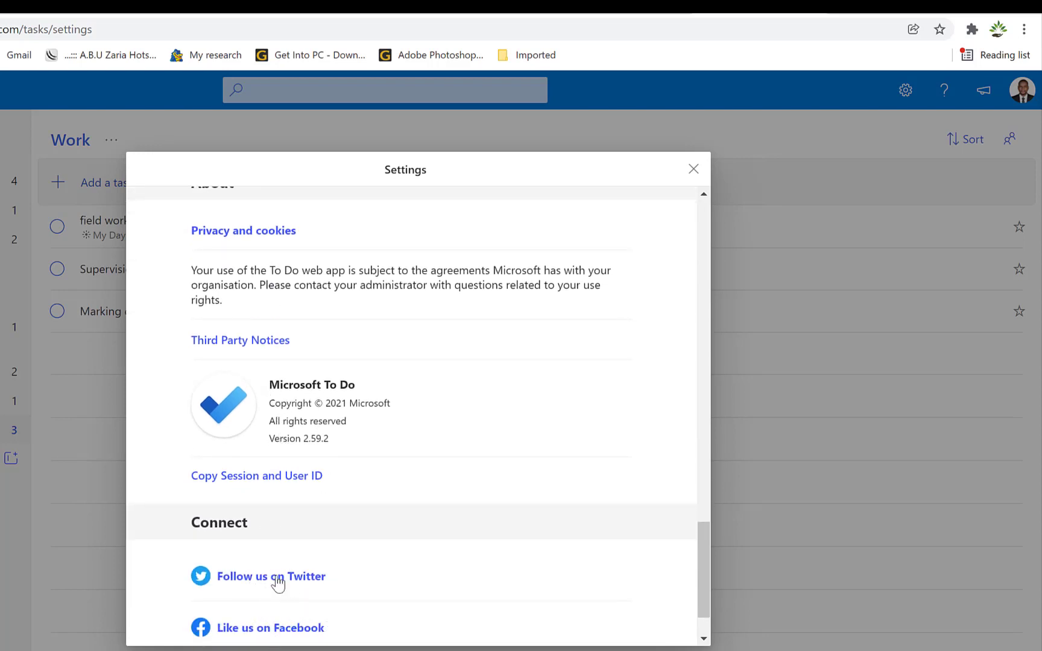
pyautogui.scroll(-1, 313, 570)
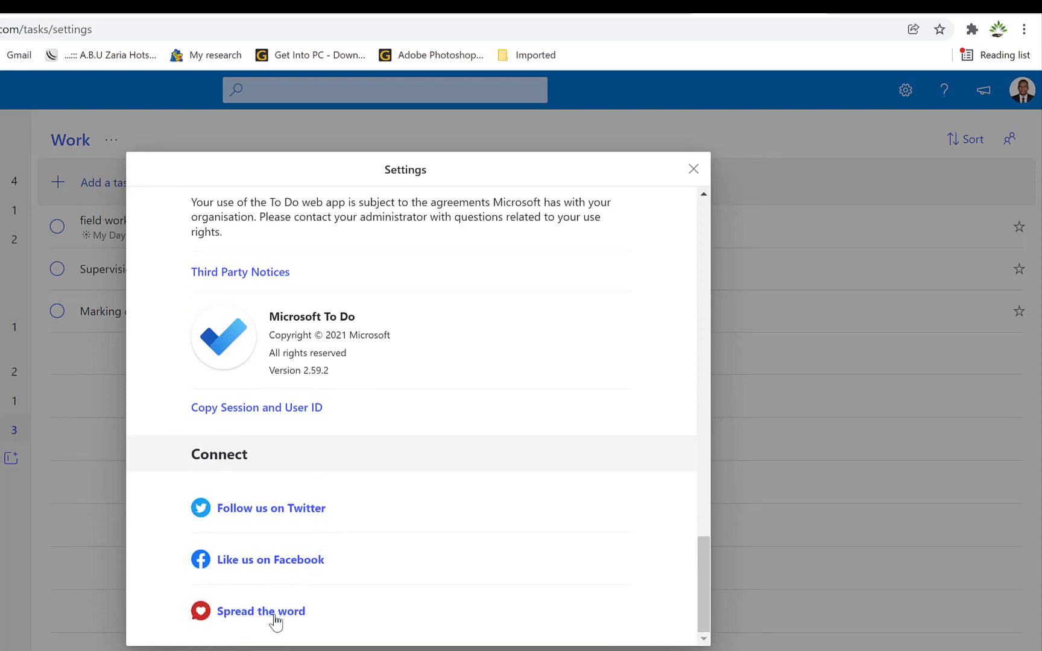
pyautogui.scroll(1, 361, 409)
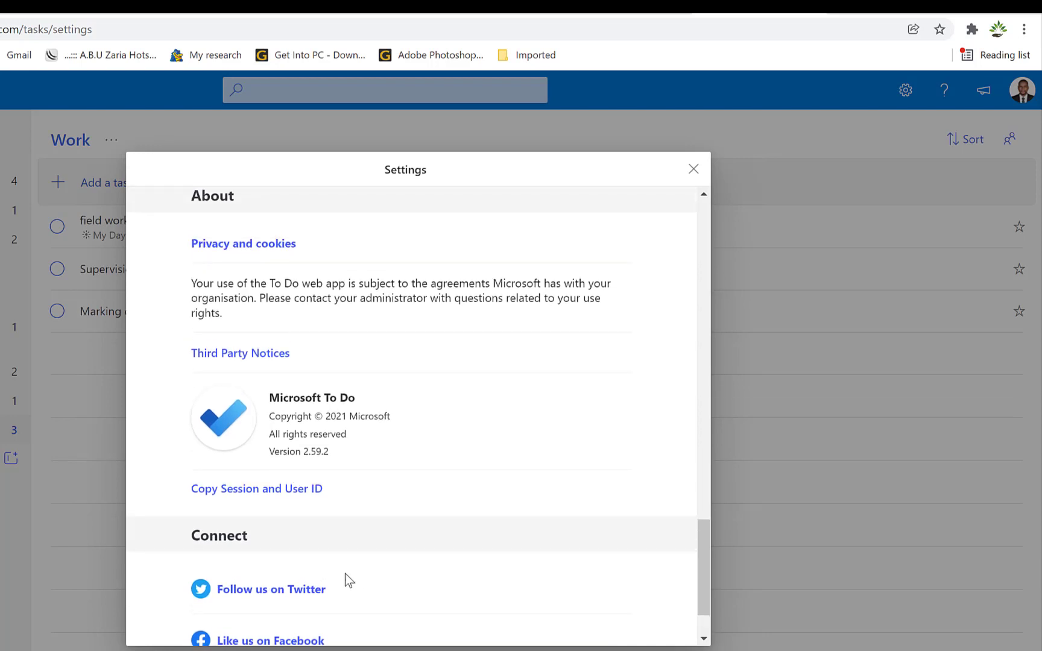
pyautogui.click(649, 149)
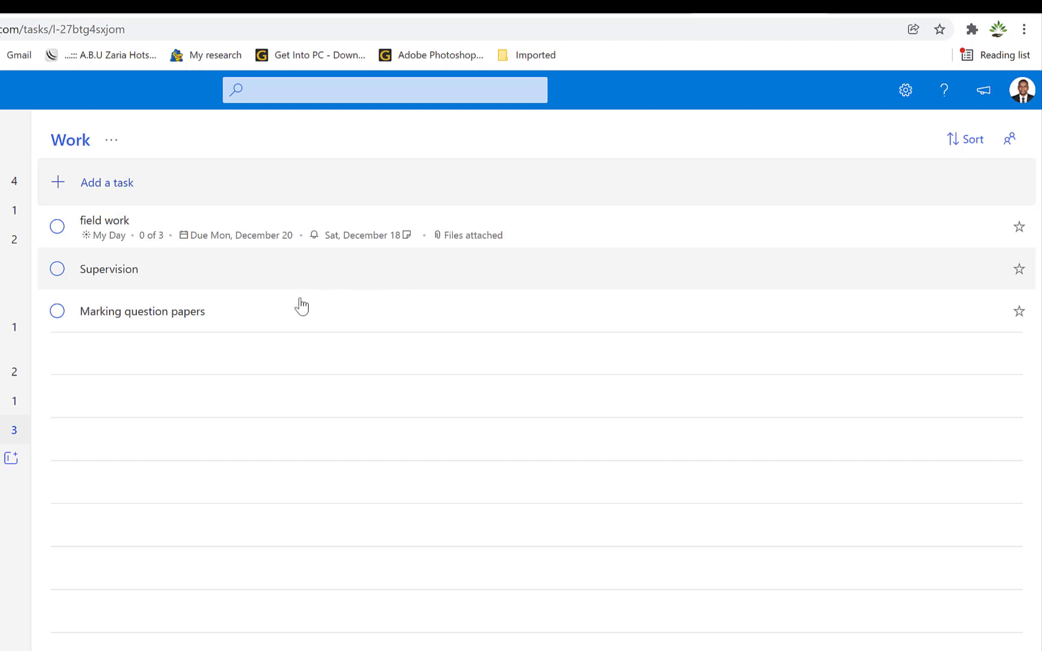